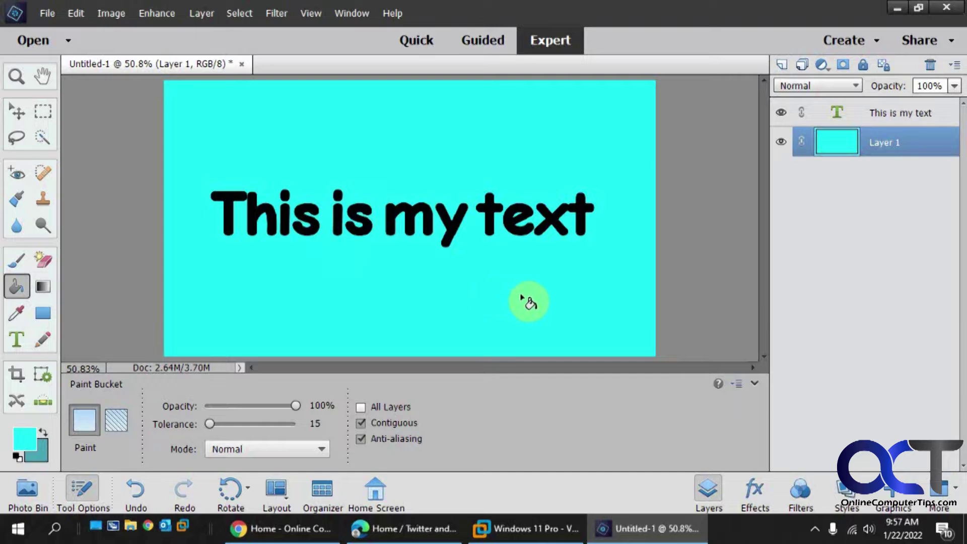
Step: Select the Move tool and check Layer > Type, where Warp Text is greyed out for Layer 1
{"action": "left_click", "coordinate": [15, 112]}
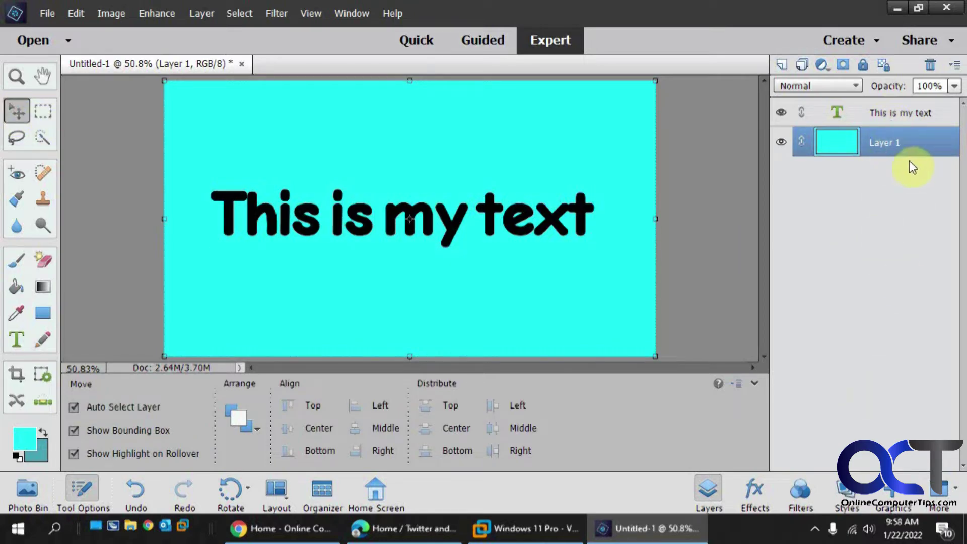
{"action": "left_click", "coordinate": [198, 13]}
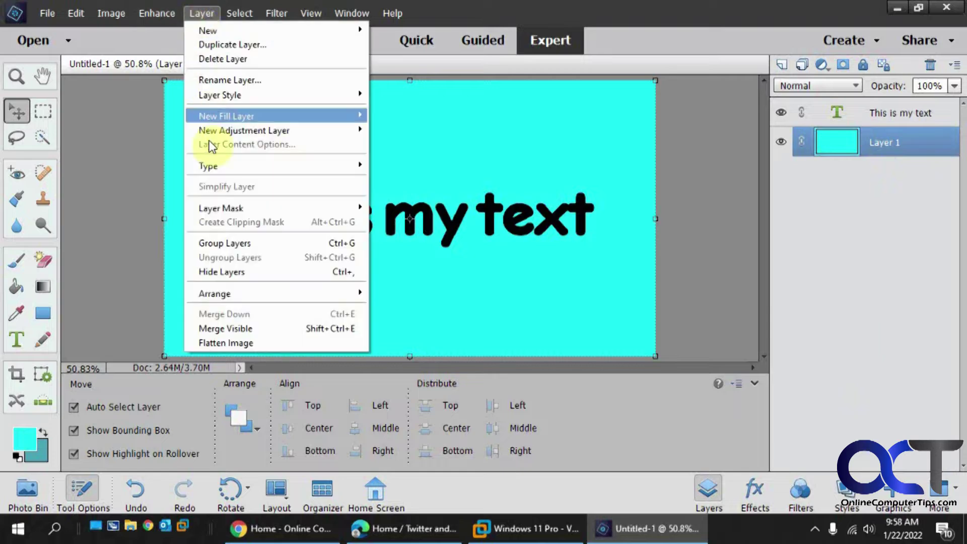
{"action": "mouse_move", "coordinate": [216, 164]}
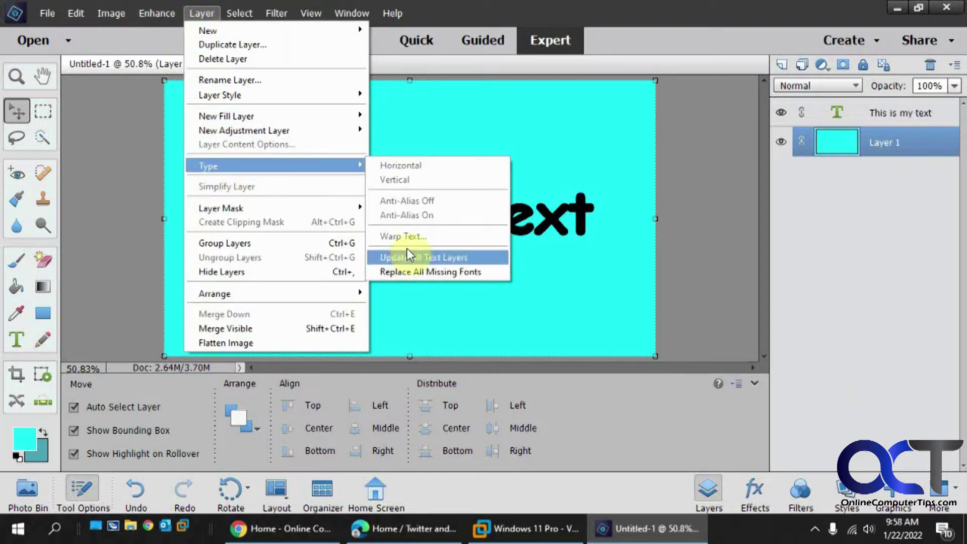
Step: Select the 'This is my text' layer and bring up its Warp Text dialog
{"action": "left_click", "coordinate": [864, 244]}
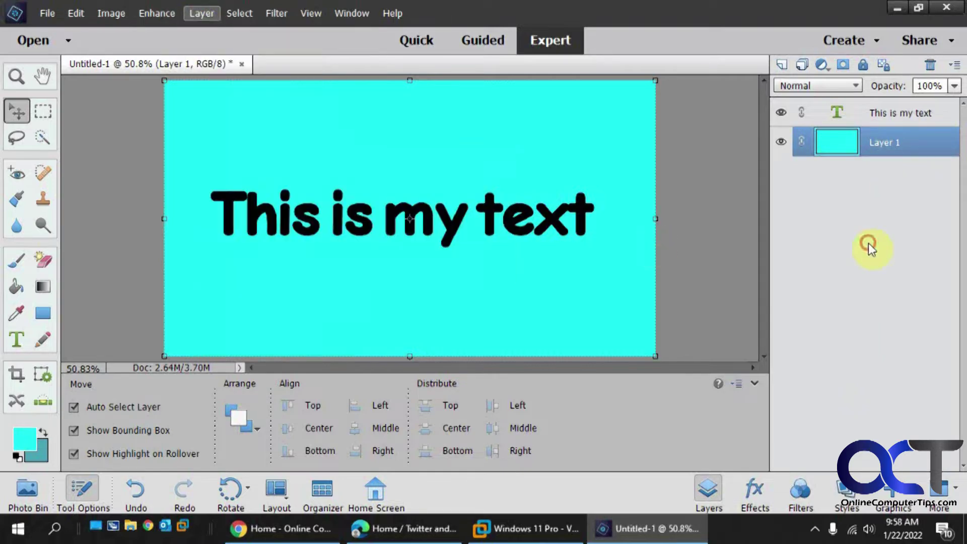
{"action": "left_click", "coordinate": [892, 113]}
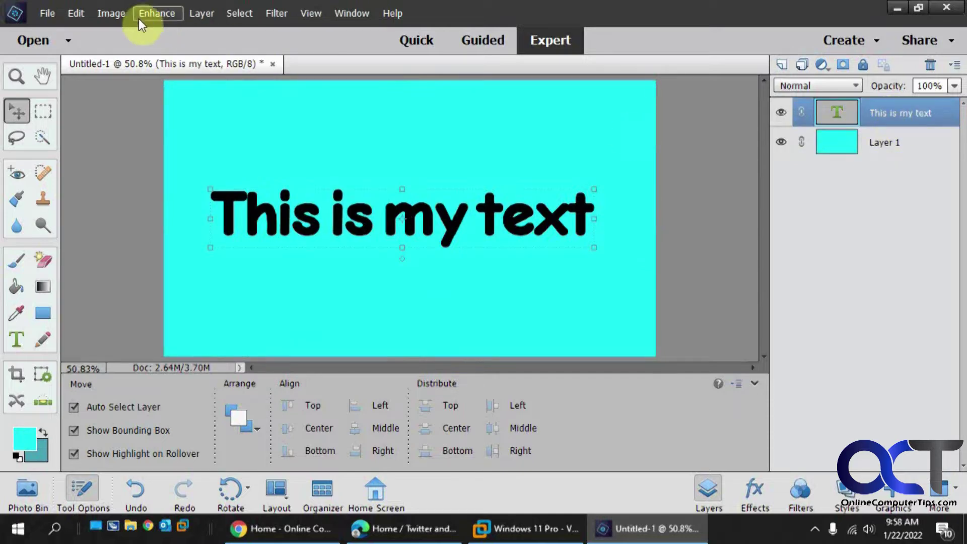
{"action": "left_click", "coordinate": [197, 14]}
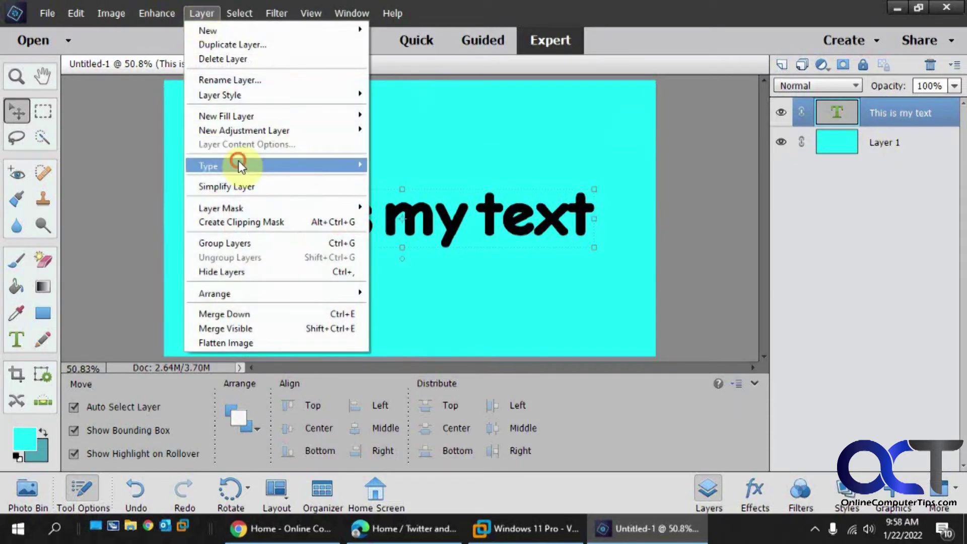
{"action": "mouse_move", "coordinate": [320, 171]}
{"action": "left_click", "coordinate": [408, 235]}
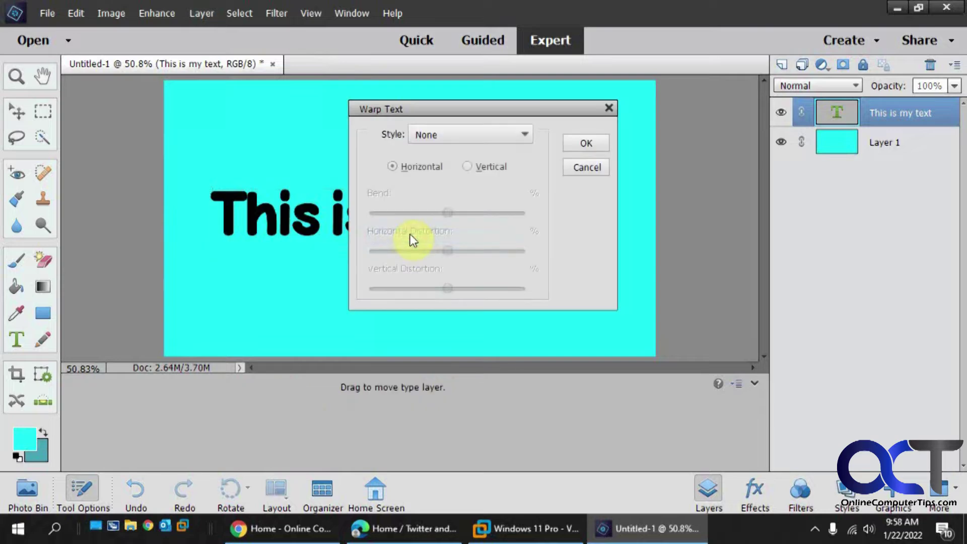
Step: Warp the text with the Arc style, Bend +20% and Horizontal Distortion -35%
{"action": "left_click_drag", "start_coordinate": [500, 107], "coordinate": [795, 228]}
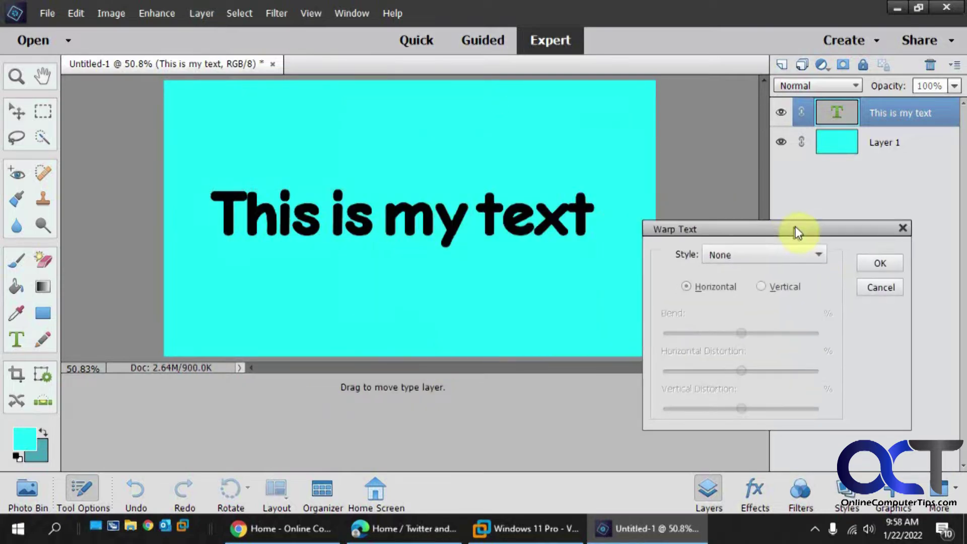
{"action": "left_click", "coordinate": [753, 249]}
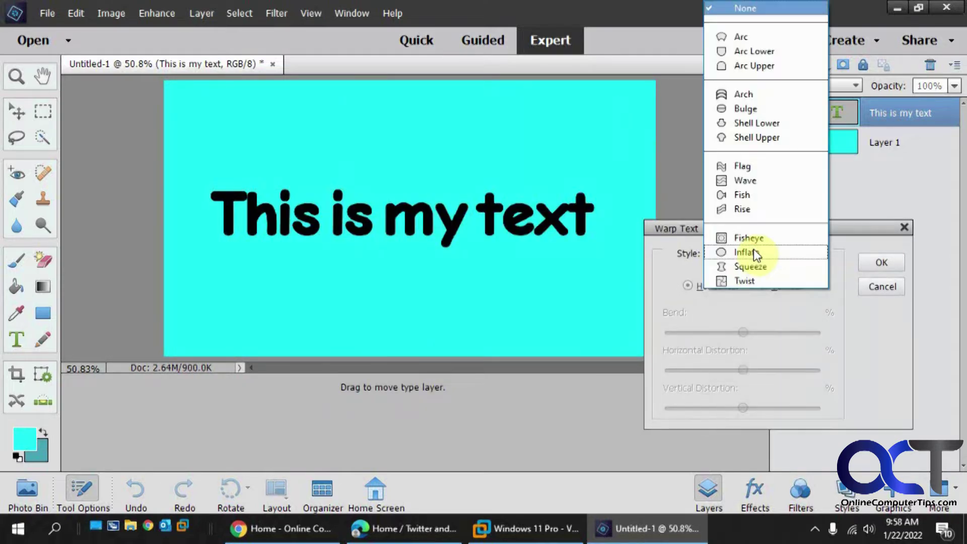
{"action": "left_click", "coordinate": [753, 38]}
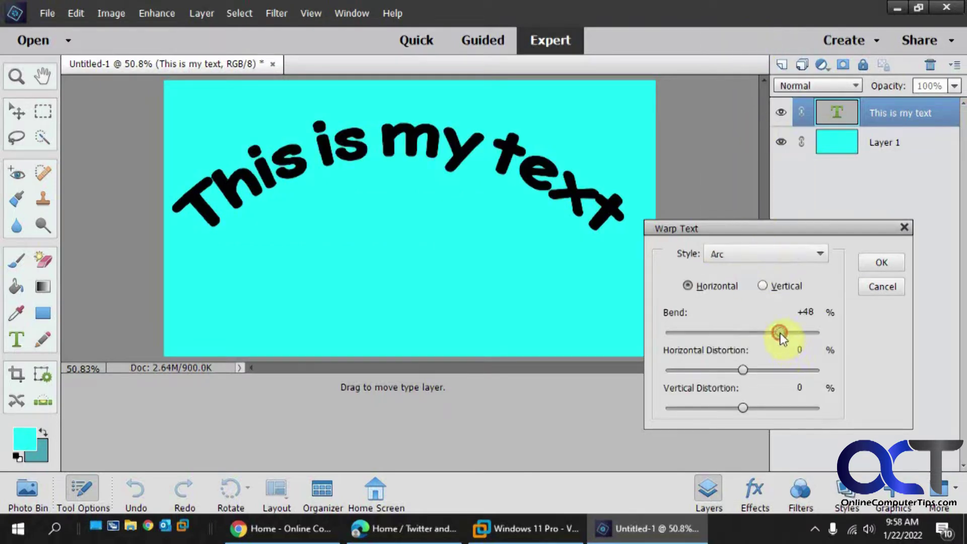
{"action": "left_click_drag", "start_coordinate": [770, 334], "coordinate": [758, 334]}
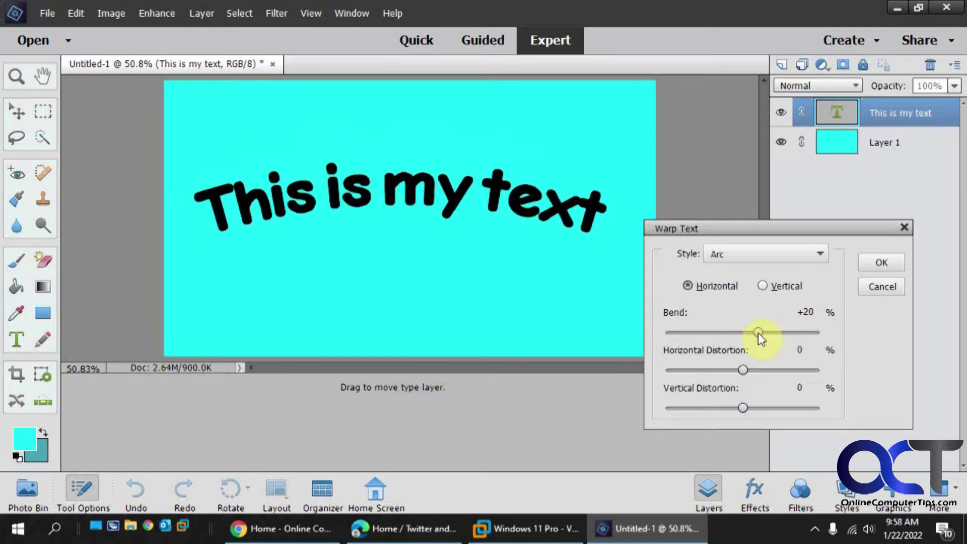
{"action": "left_click_drag", "start_coordinate": [744, 376], "coordinate": [715, 371]}
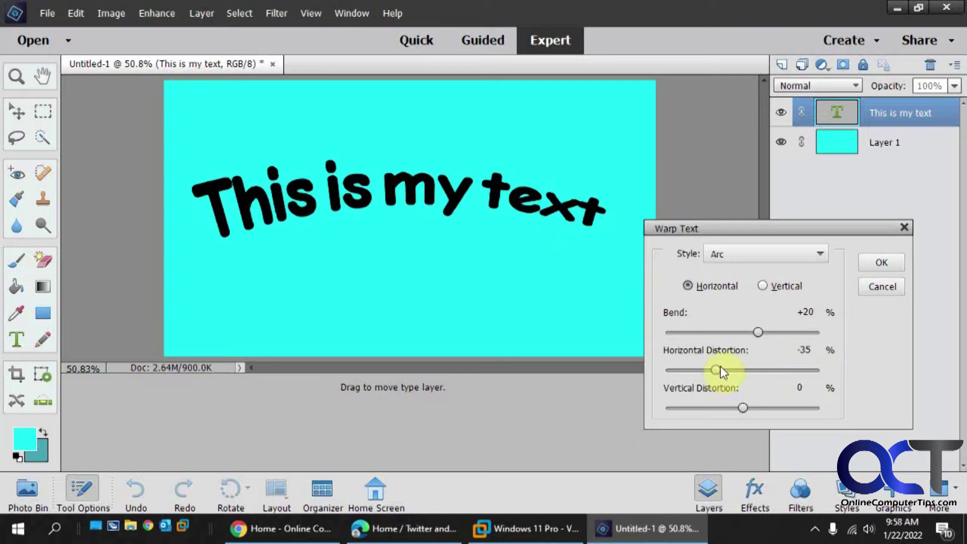
Step: Try Arc Upper, reset Horizontal Distortion to 0, then return to the Arc style
{"action": "left_click", "coordinate": [803, 254]}
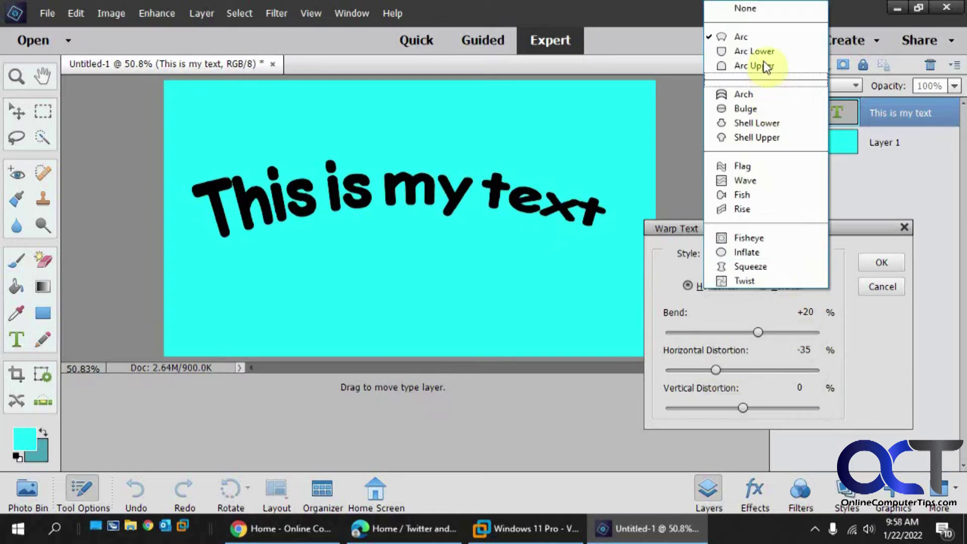
{"action": "left_click", "coordinate": [763, 67]}
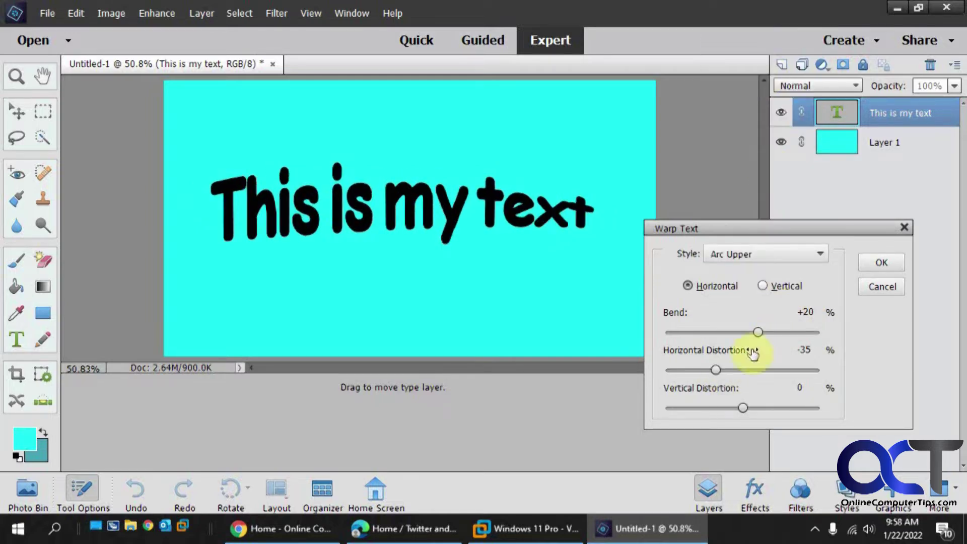
{"action": "left_click", "coordinate": [717, 371]}
{"action": "left_click_drag", "start_coordinate": [733, 371], "coordinate": [744, 374]}
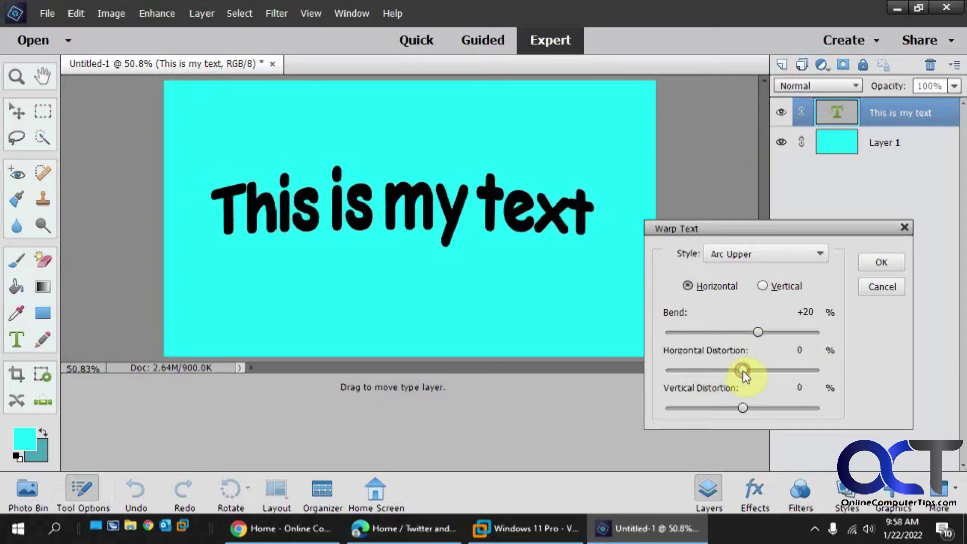
{"action": "left_click", "coordinate": [780, 257]}
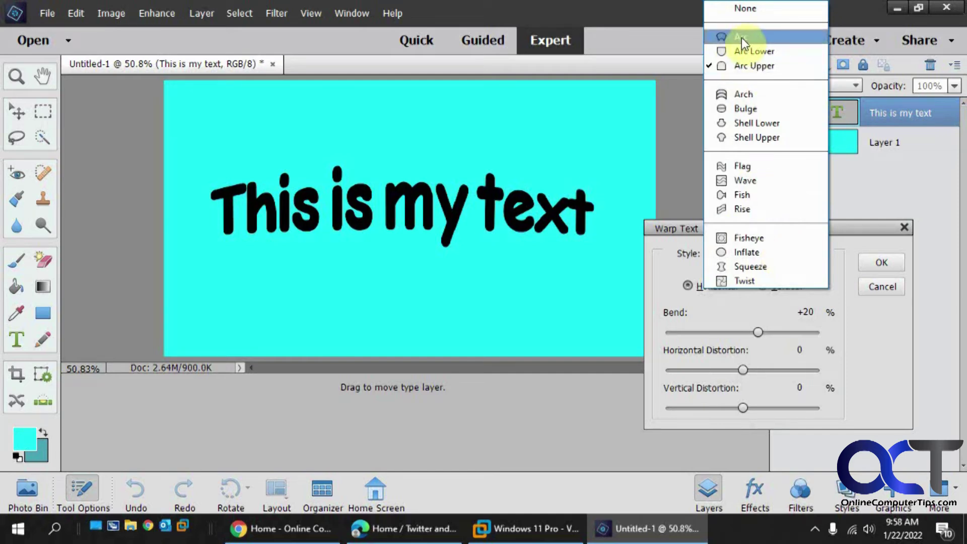
{"action": "left_click", "coordinate": [741, 38]}
Step: Switch the warp to Arc Lower with Bend +30%
{"action": "left_click", "coordinate": [788, 255]}
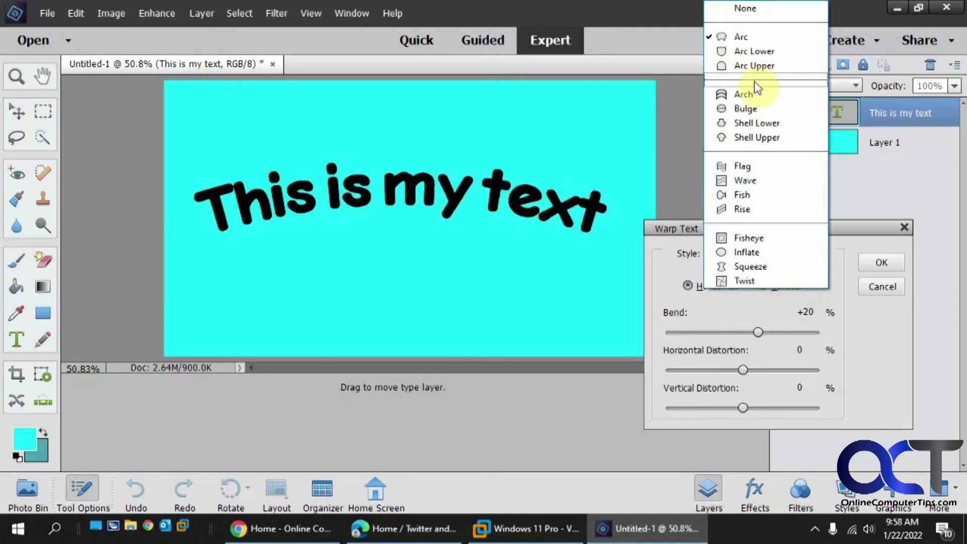
{"action": "left_click", "coordinate": [755, 54]}
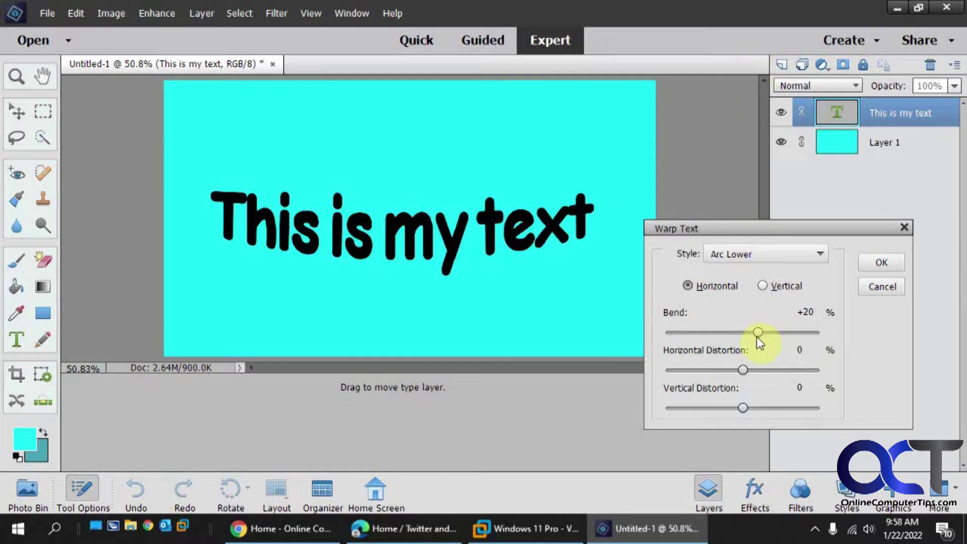
{"action": "left_click_drag", "start_coordinate": [740, 333], "coordinate": [766, 333]}
{"action": "left_click", "coordinate": [800, 253]}
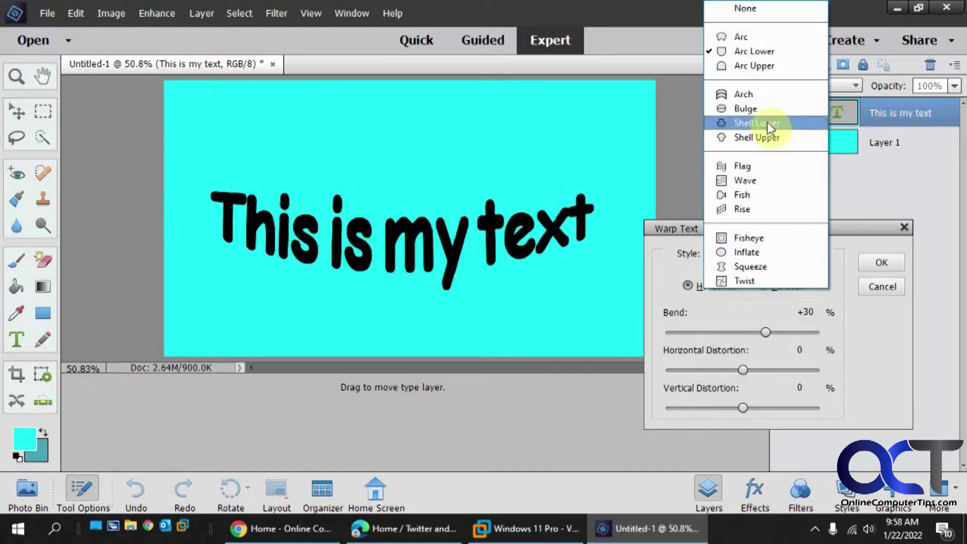
Step: Try a vertical Arch warp with various bend amounts
{"action": "left_click", "coordinate": [761, 96]}
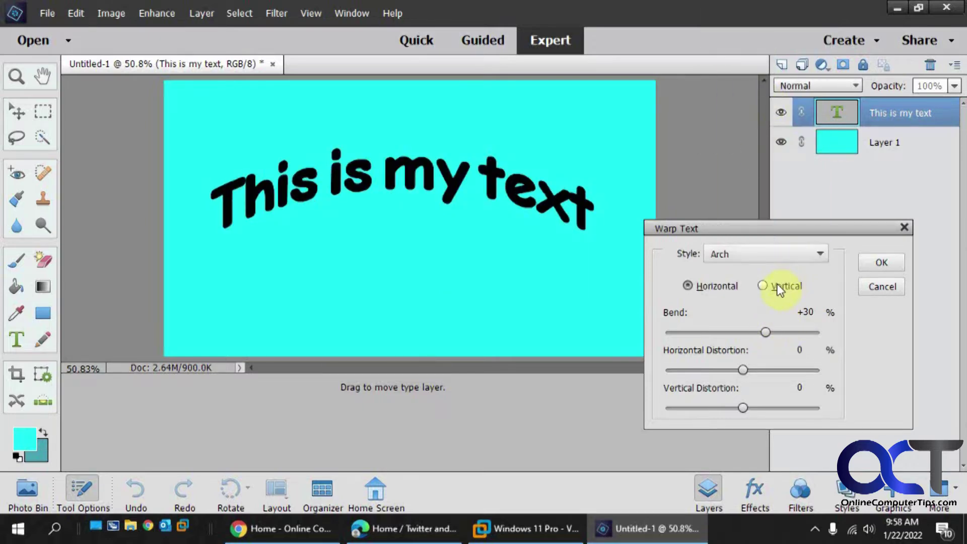
{"action": "left_click", "coordinate": [763, 286]}
{"action": "left_click", "coordinate": [763, 333]}
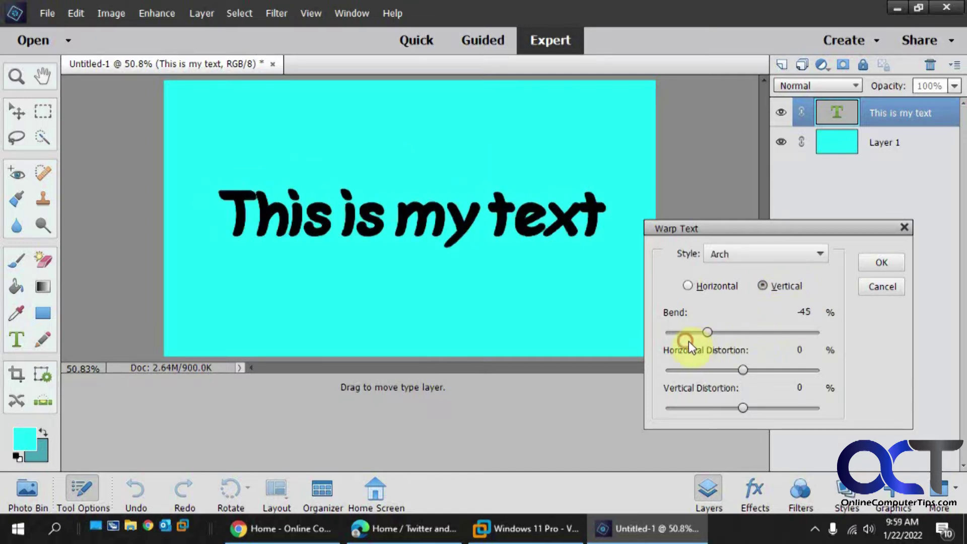
{"action": "left_click_drag", "start_coordinate": [708, 331], "coordinate": [771, 332]}
Step: Switch to Bulge with Bend +82% and Horizontal Distortion kept at 0%
{"action": "left_click", "coordinate": [799, 253]}
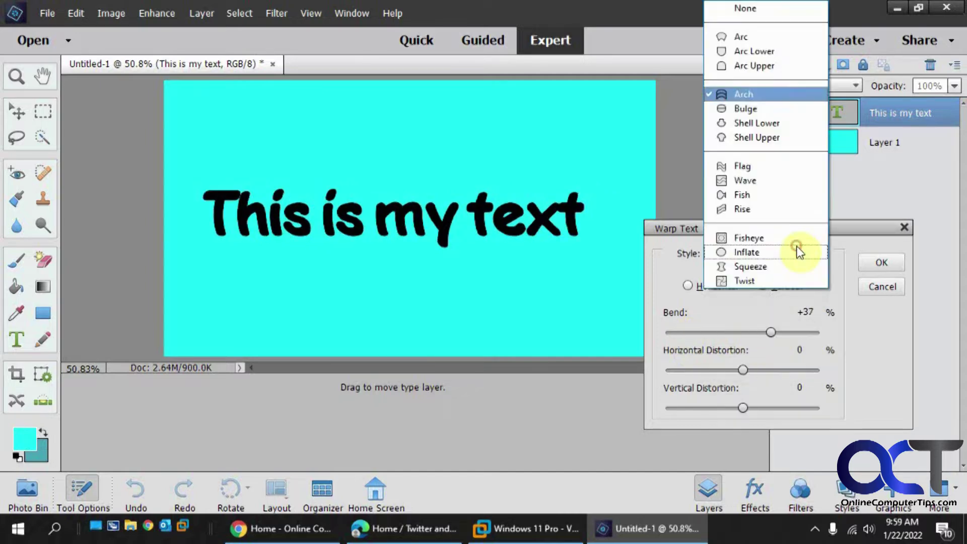
{"action": "left_click", "coordinate": [770, 110]}
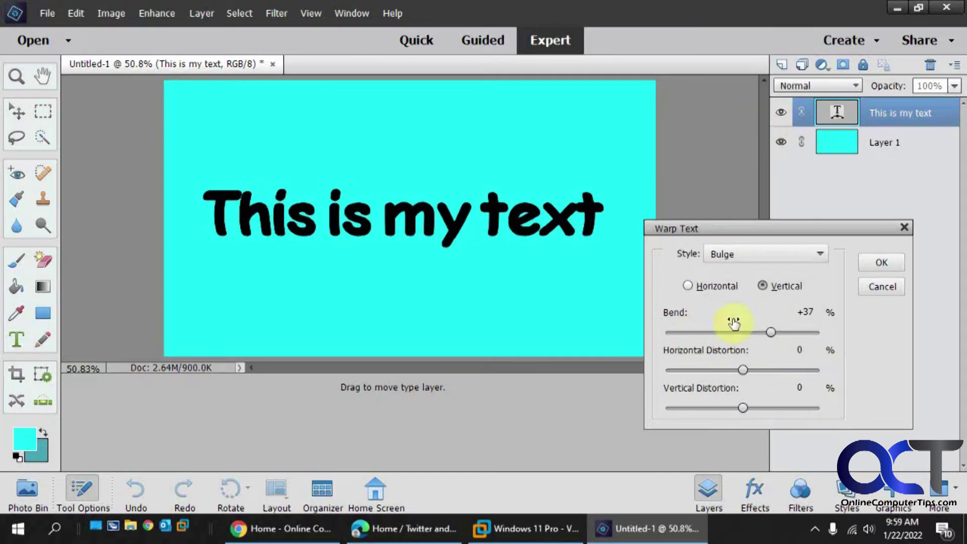
{"action": "left_click_drag", "start_coordinate": [772, 332], "coordinate": [805, 331]}
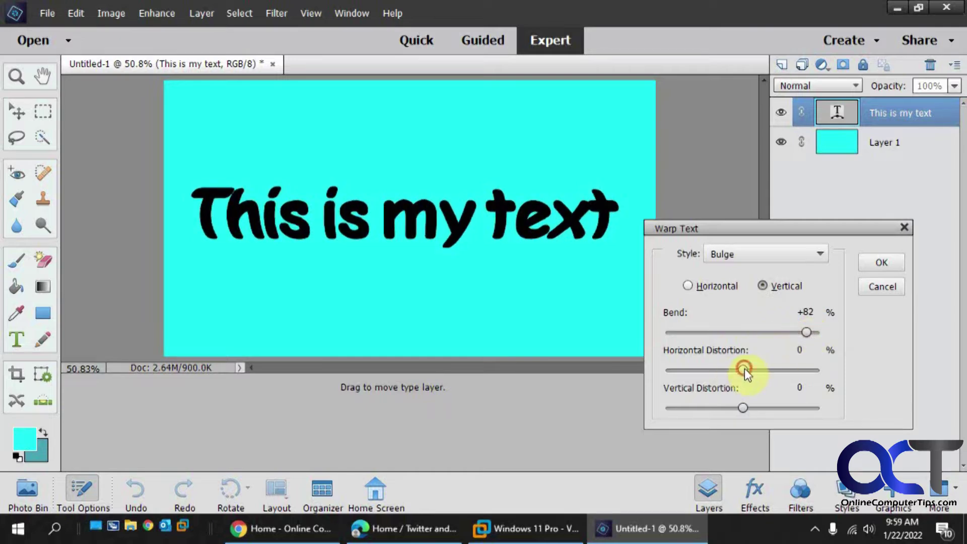
{"action": "mouse_move", "coordinate": [744, 370]}
{"action": "left_mouse_down"}
{"action": "mouse_move", "coordinate": [697, 371]}
{"action": "mouse_move", "coordinate": [744, 371]}
{"action": "left_mouse_up"}
Step: Set a Shell Lower warp with Bend -80%, Horizontal Distortion +71% and Vertical Distortion -28%
{"action": "left_click", "coordinate": [761, 257]}
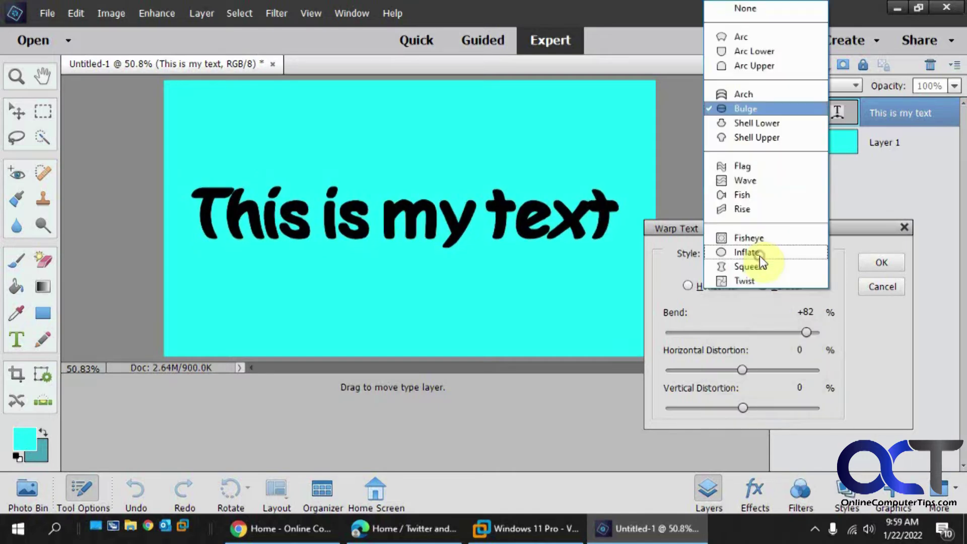
{"action": "left_click", "coordinate": [767, 125]}
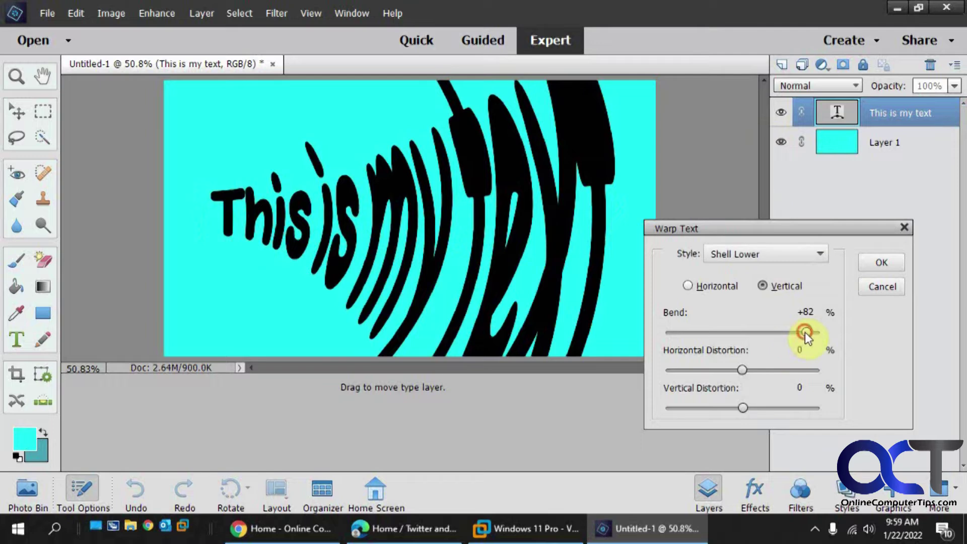
{"action": "left_click_drag", "start_coordinate": [806, 333], "coordinate": [693, 336]}
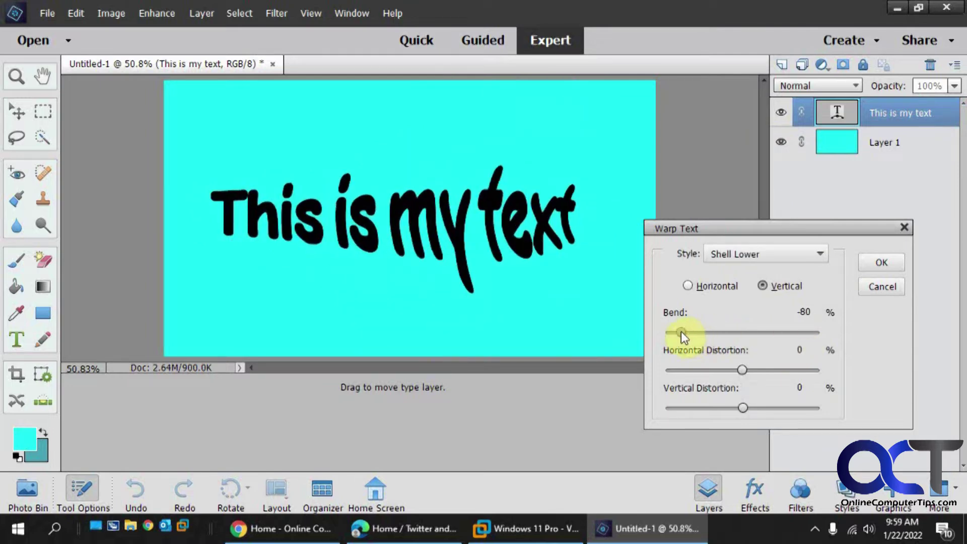
{"action": "left_click", "coordinate": [744, 370]}
{"action": "left_click_drag", "start_coordinate": [783, 372], "coordinate": [797, 370]}
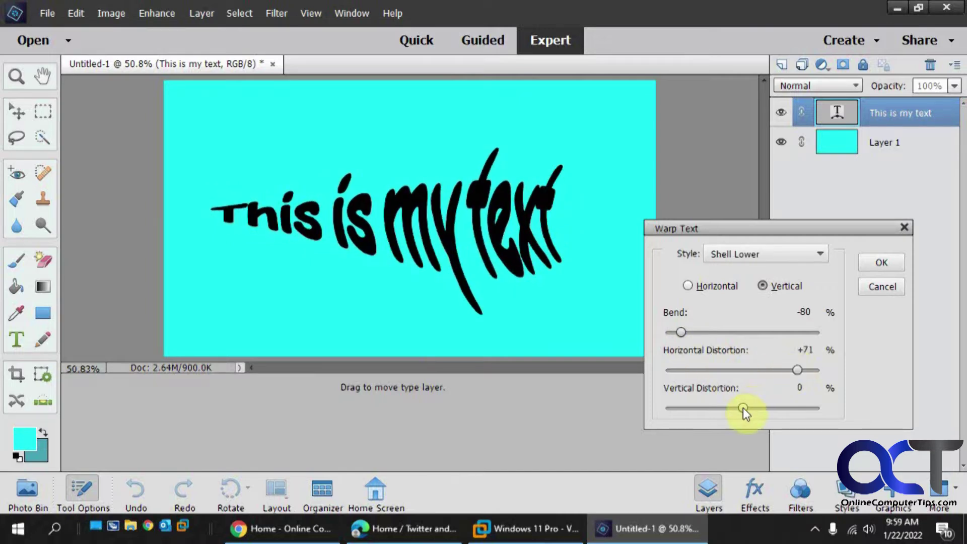
{"action": "left_click_drag", "start_coordinate": [743, 407], "coordinate": [721, 408]}
{"action": "left_click", "coordinate": [802, 257]}
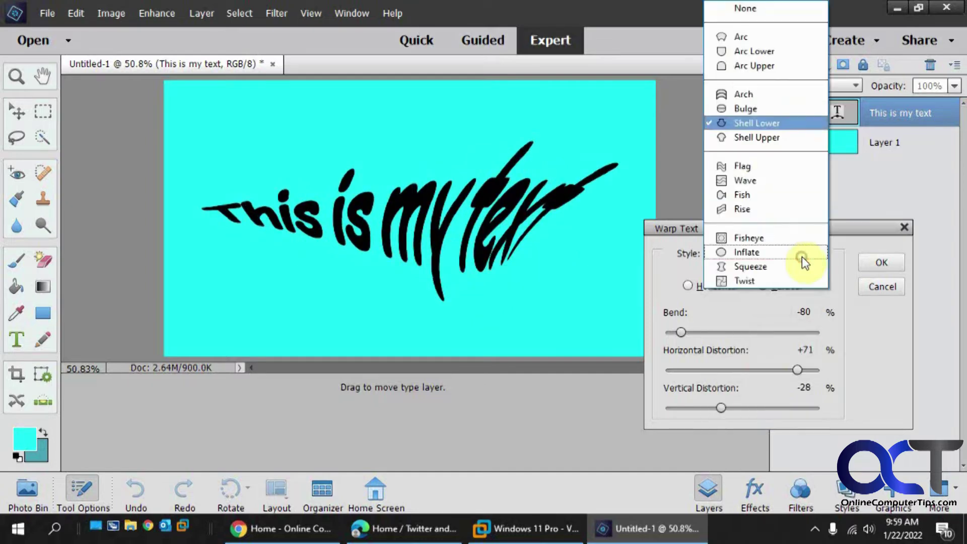
{"action": "left_click", "coordinate": [872, 294]}
Step: Cancel the Shell Lower warp and reopen Layer > Type > Warp Text
{"action": "left_click", "coordinate": [872, 294]}
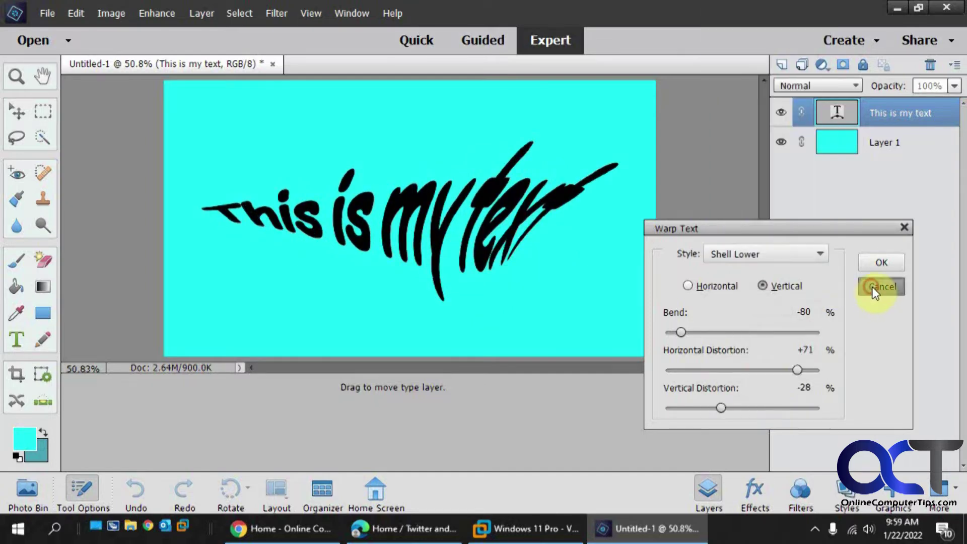
{"action": "left_click", "coordinate": [112, 15]}
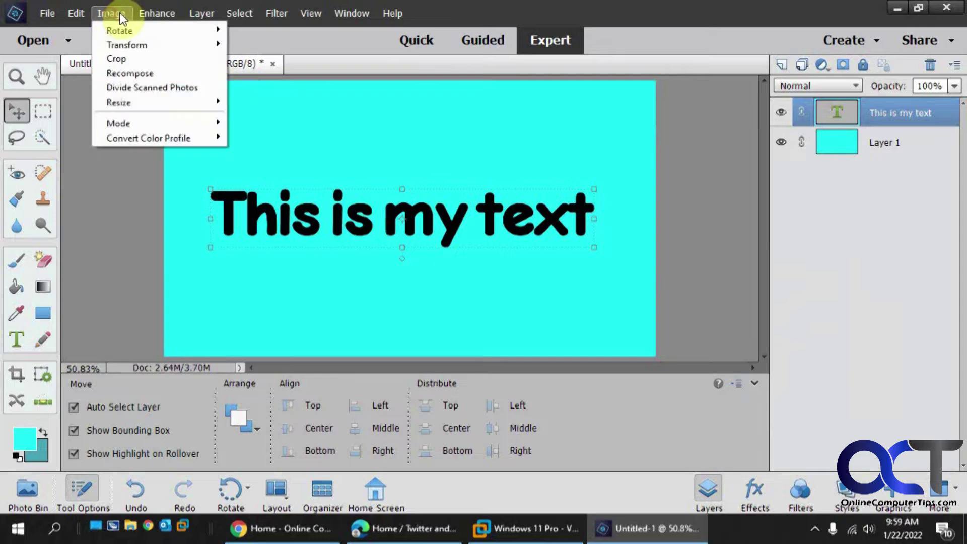
{"action": "mouse_move", "coordinate": [259, 171]}
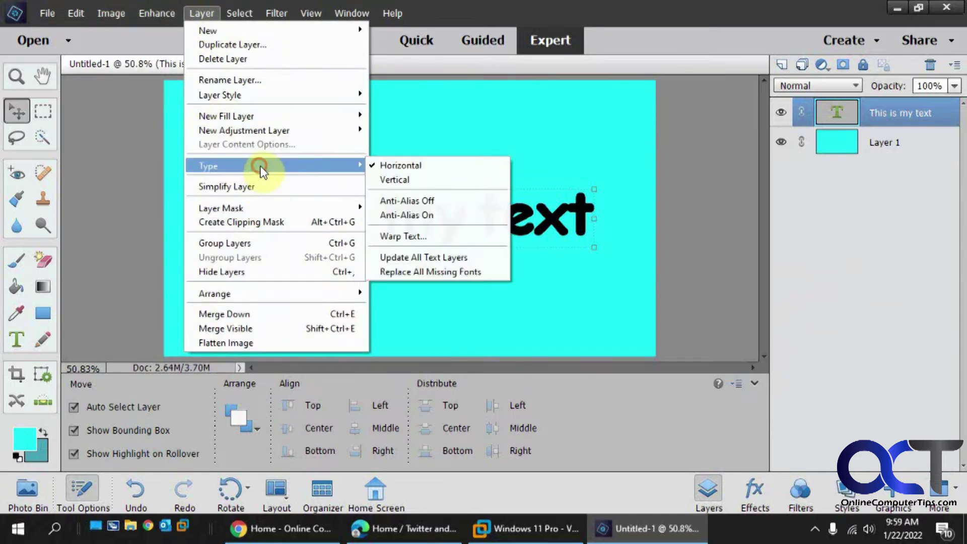
{"action": "left_click", "coordinate": [398, 234]}
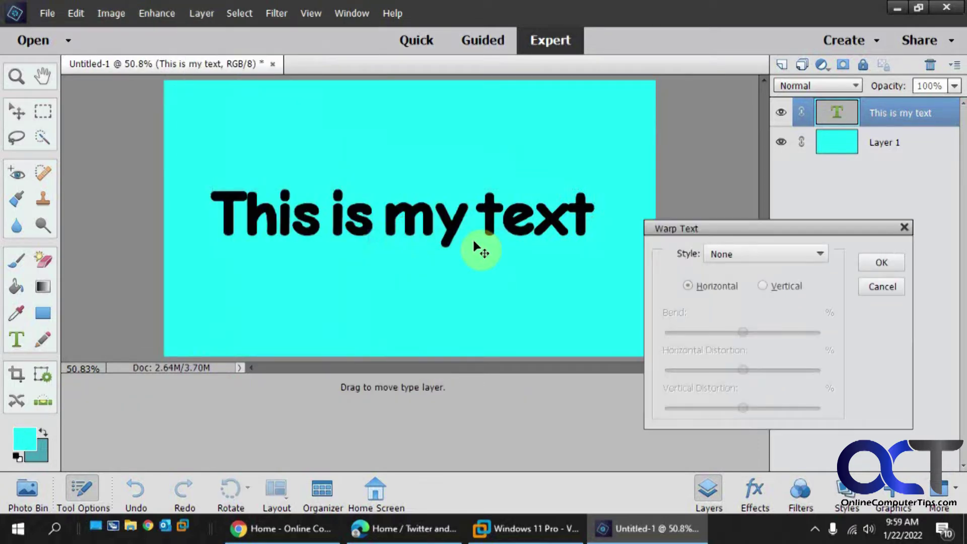
Step: Try Shell Upper and Shell Lower, then Flag with added distortion and a negative bend
{"action": "left_click", "coordinate": [745, 255]}
{"action": "left_click", "coordinate": [766, 138]}
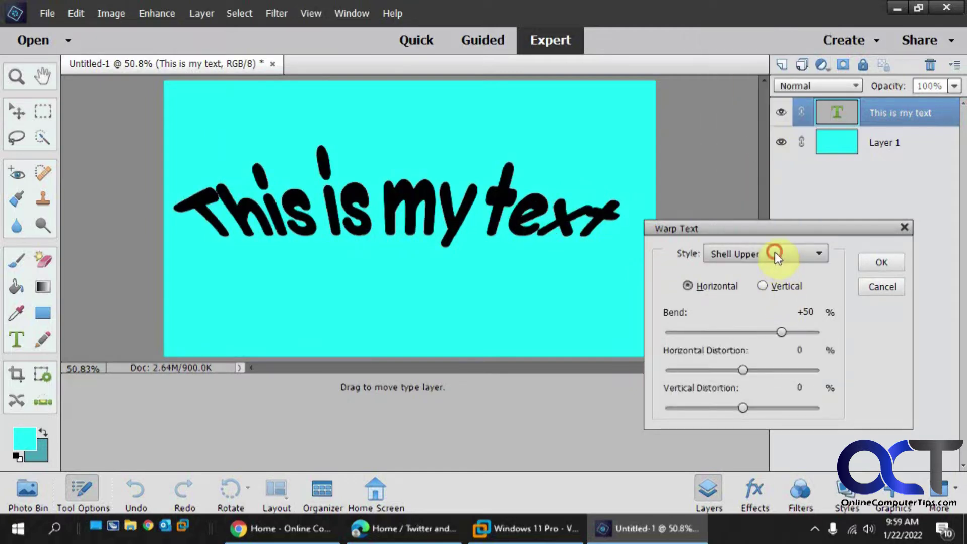
{"action": "left_click", "coordinate": [775, 253]}
{"action": "left_click", "coordinate": [761, 124]}
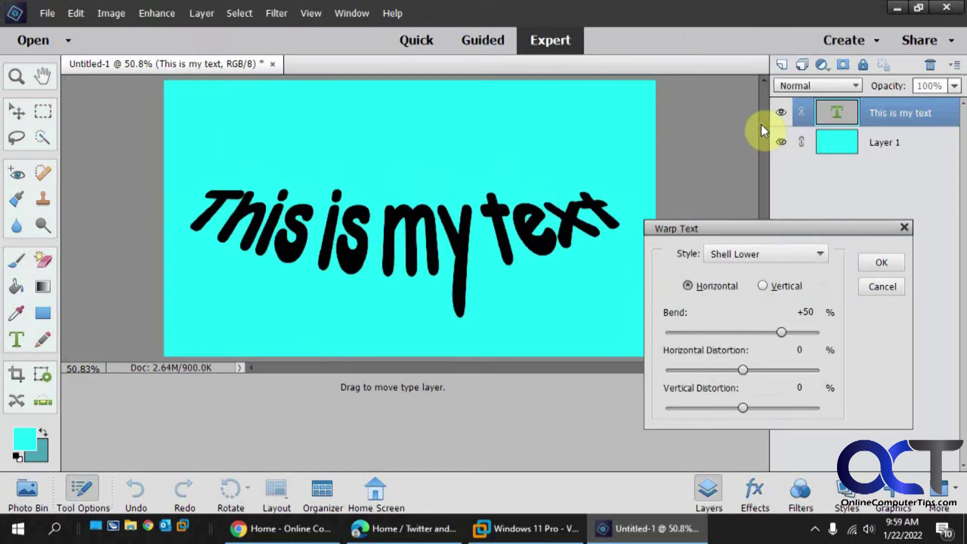
{"action": "left_click", "coordinate": [798, 255]}
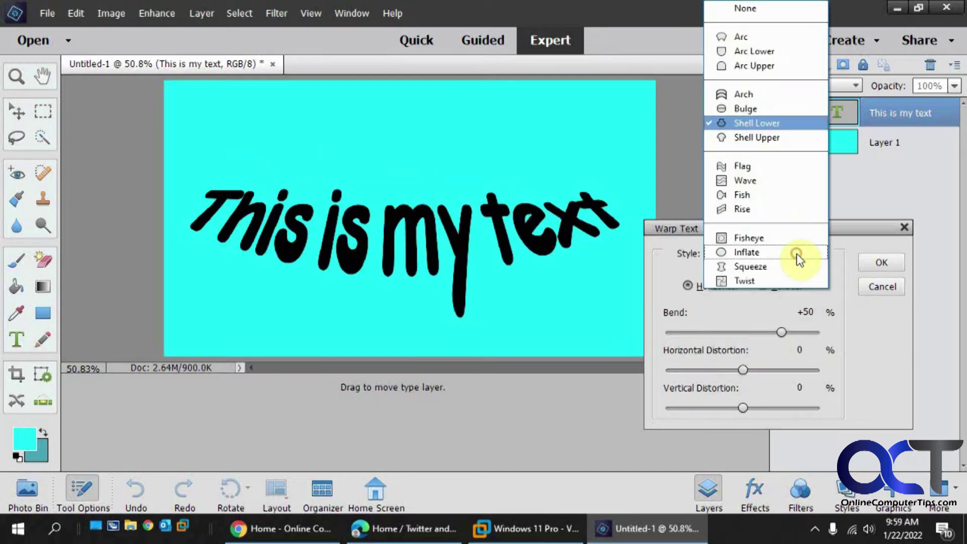
{"action": "left_click", "coordinate": [743, 166]}
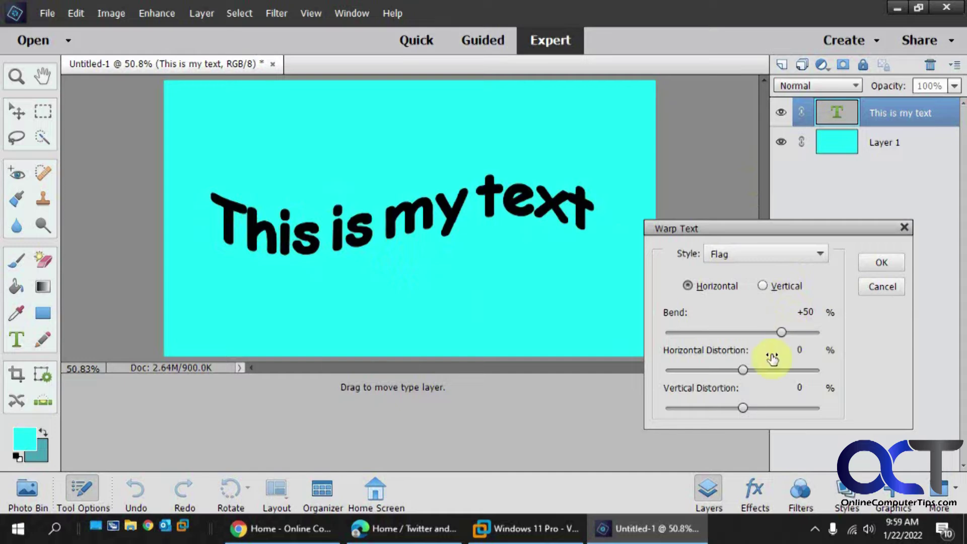
{"action": "mouse_move", "coordinate": [743, 370]}
{"action": "left_mouse_down"}
{"action": "mouse_move", "coordinate": [796, 371]}
{"action": "mouse_move", "coordinate": [744, 370]}
{"action": "left_mouse_up"}
{"action": "mouse_move", "coordinate": [782, 332]}
{"action": "left_mouse_down"}
{"action": "mouse_move", "coordinate": [724, 332]}
{"action": "mouse_move", "coordinate": [765, 333]}
{"action": "left_mouse_up"}
Step: Try Wave at Bend +79, Fish at Bend +54 with -28% distortion, Fisheye, then Rise
{"action": "left_click", "coordinate": [792, 254]}
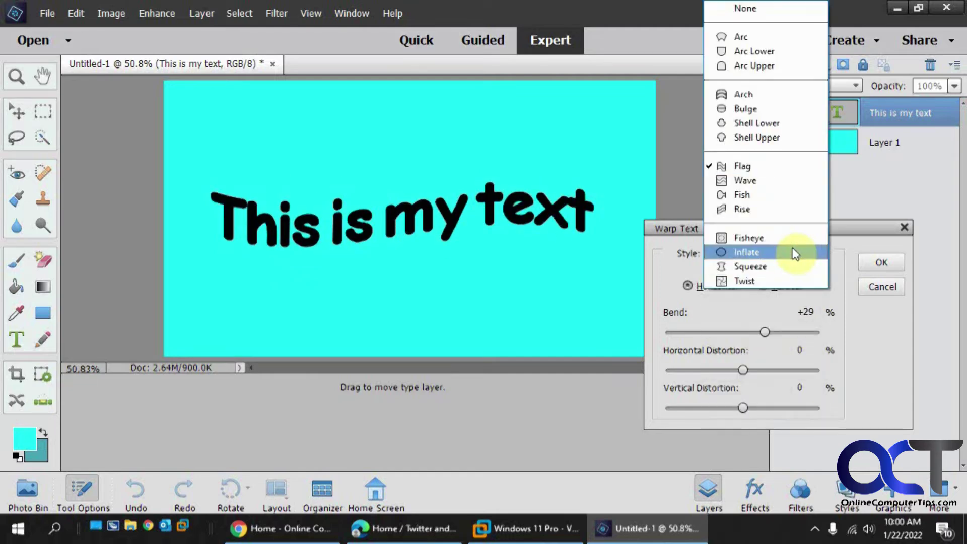
{"action": "left_click", "coordinate": [761, 181]}
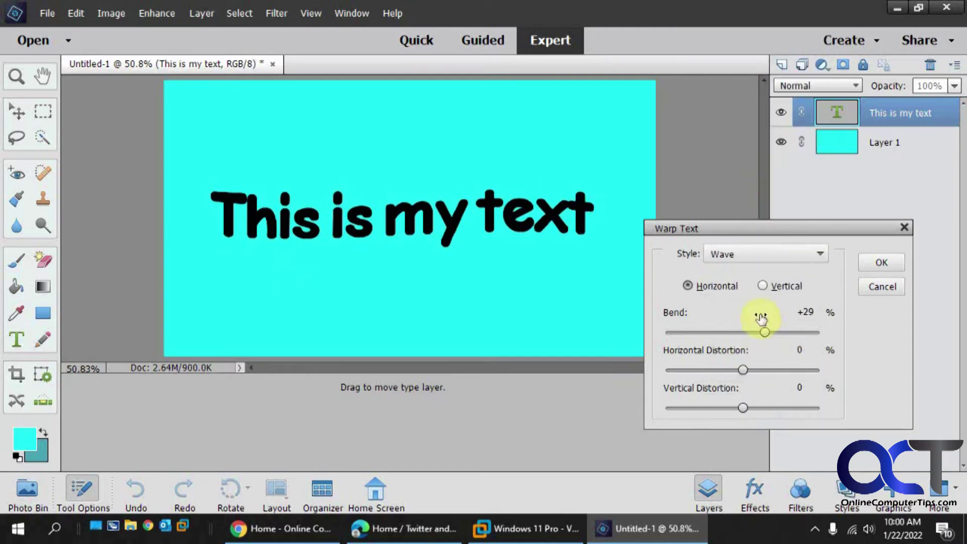
{"action": "left_click_drag", "start_coordinate": [766, 333], "coordinate": [803, 332]}
{"action": "left_click", "coordinate": [790, 261]}
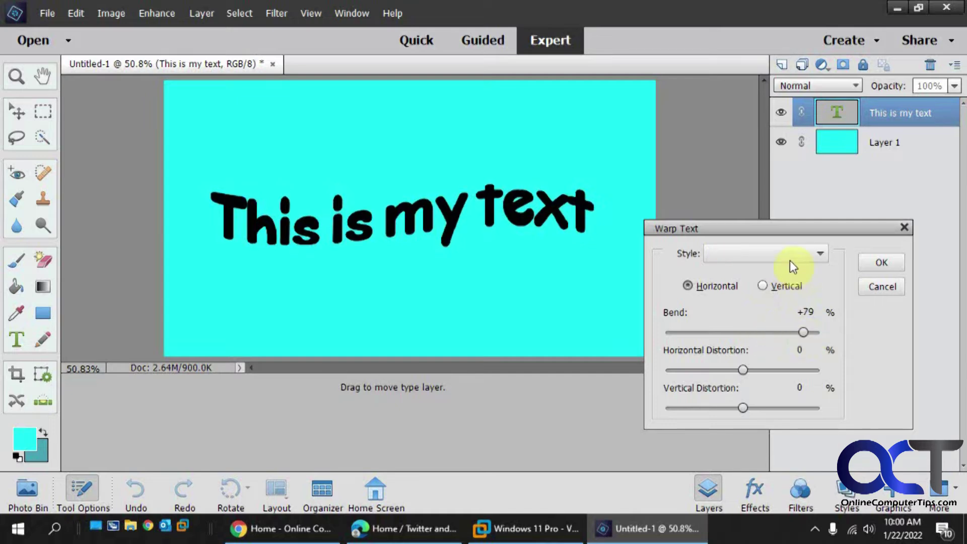
{"action": "left_click", "coordinate": [764, 200]}
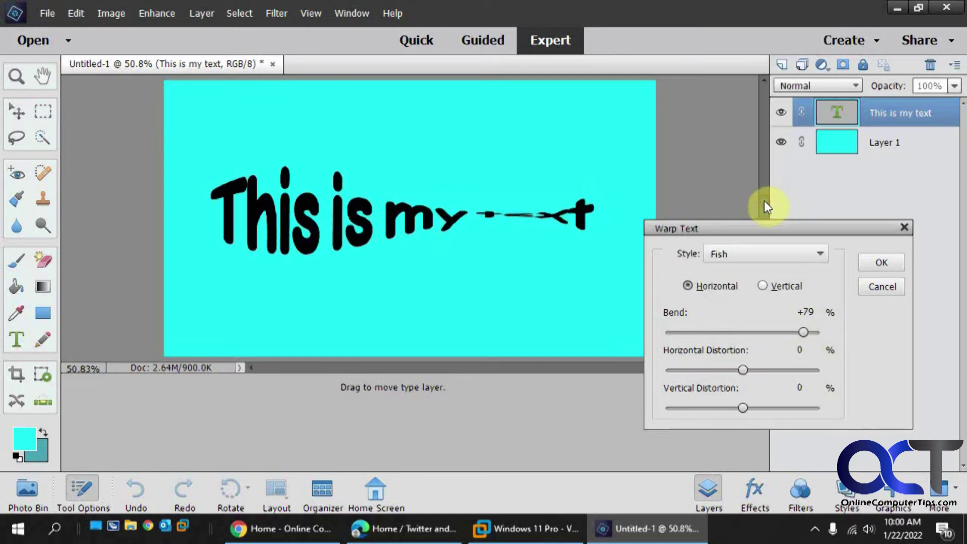
{"action": "left_click_drag", "start_coordinate": [803, 332], "coordinate": [787, 333]}
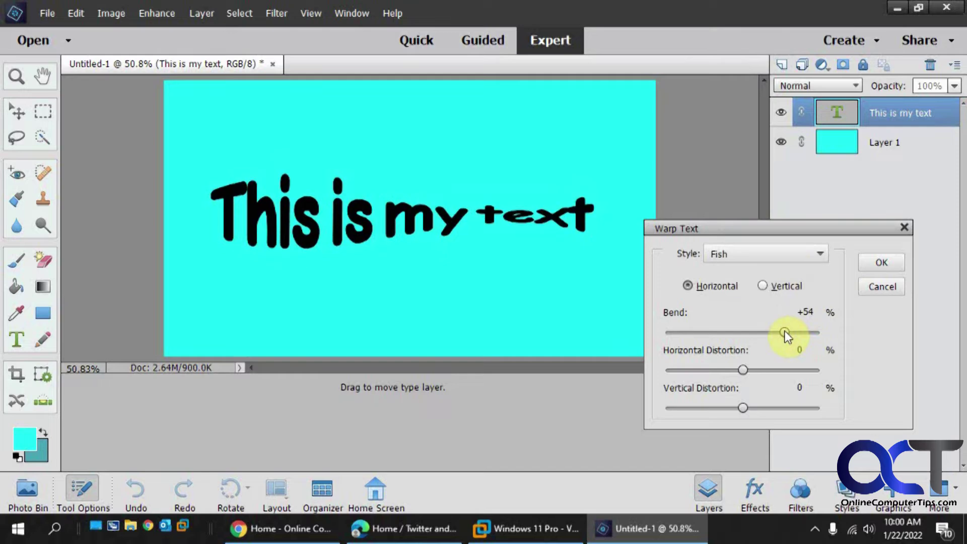
{"action": "left_click_drag", "start_coordinate": [771, 373], "coordinate": [722, 370]}
{"action": "left_click", "coordinate": [782, 253]}
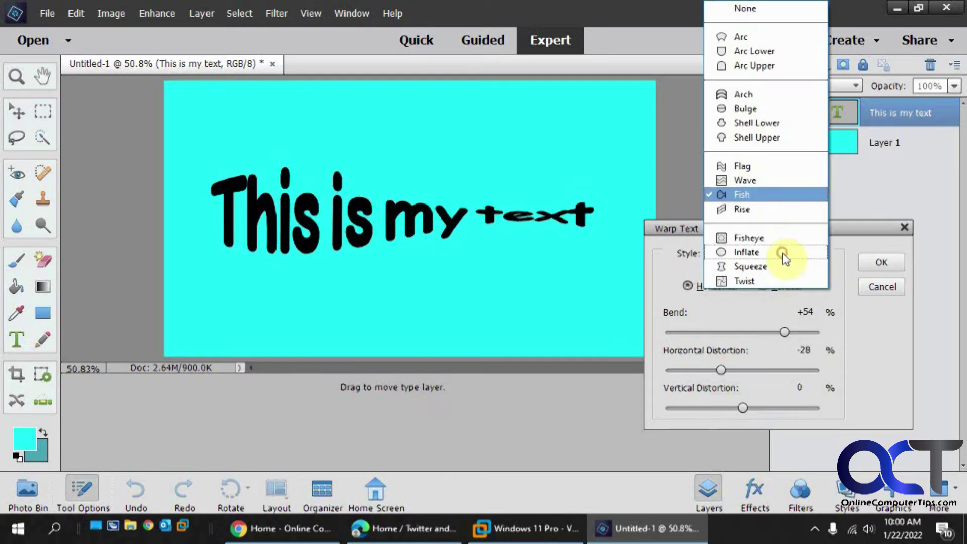
{"action": "left_click", "coordinate": [772, 234]}
{"action": "left_click", "coordinate": [770, 257]}
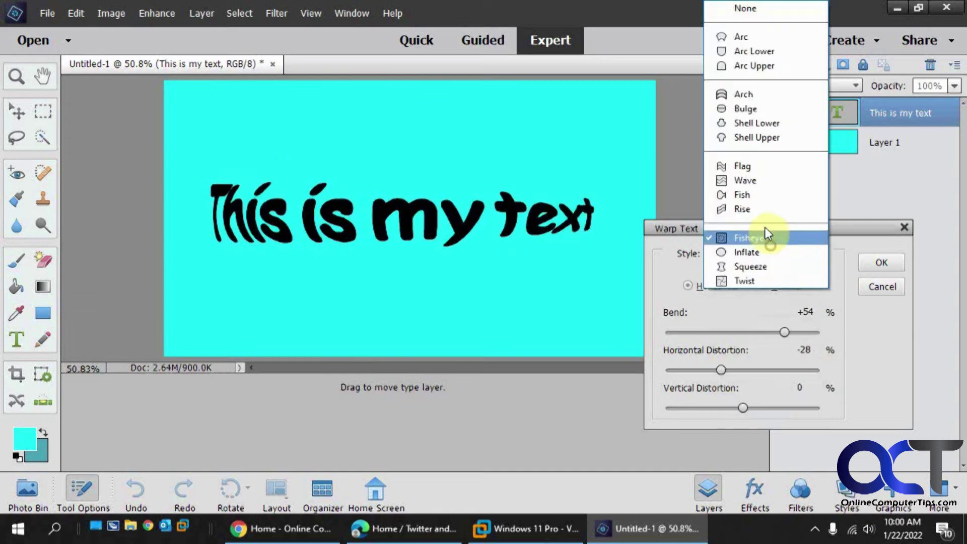
{"action": "left_click", "coordinate": [757, 210]}
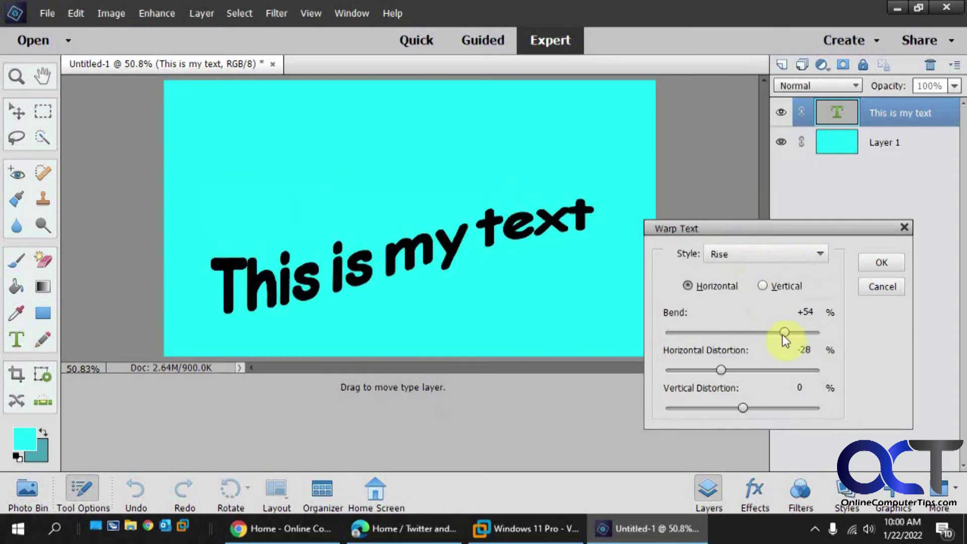
Step: Reset Rise's horizontal distortion to 0 and flip its bend, then try a stronger Fisheye
{"action": "mouse_move", "coordinate": [732, 372]}
{"action": "left_mouse_down"}
{"action": "mouse_move", "coordinate": [765, 371]}
{"action": "mouse_move", "coordinate": [746, 373]}
{"action": "left_mouse_up"}
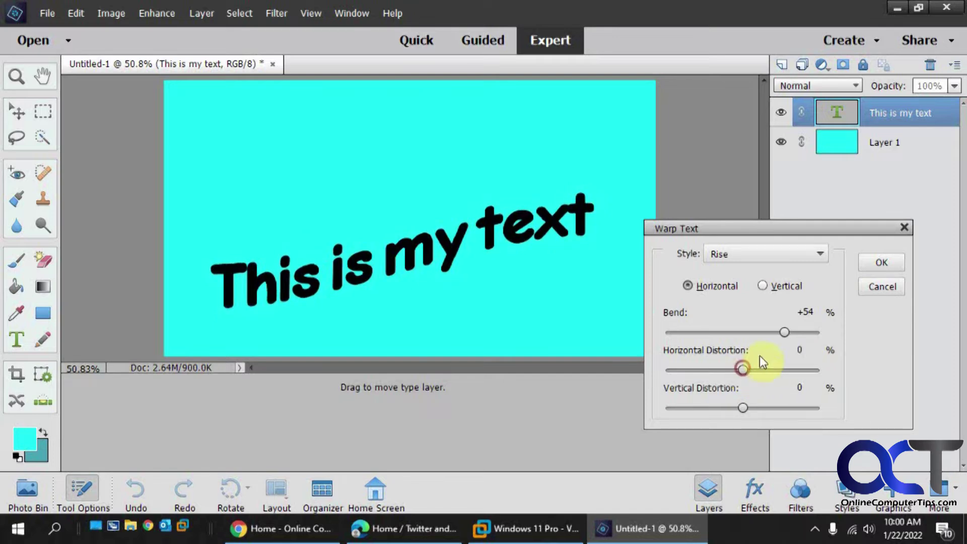
{"action": "left_click", "coordinate": [786, 333]}
{"action": "mouse_move", "coordinate": [785, 333]}
{"action": "left_mouse_down"}
{"action": "mouse_move", "coordinate": [700, 331]}
{"action": "mouse_move", "coordinate": [784, 331]}
{"action": "mouse_move", "coordinate": [742, 331]}
{"action": "mouse_move", "coordinate": [770, 331]}
{"action": "left_mouse_up"}
{"action": "left_click", "coordinate": [815, 254]}
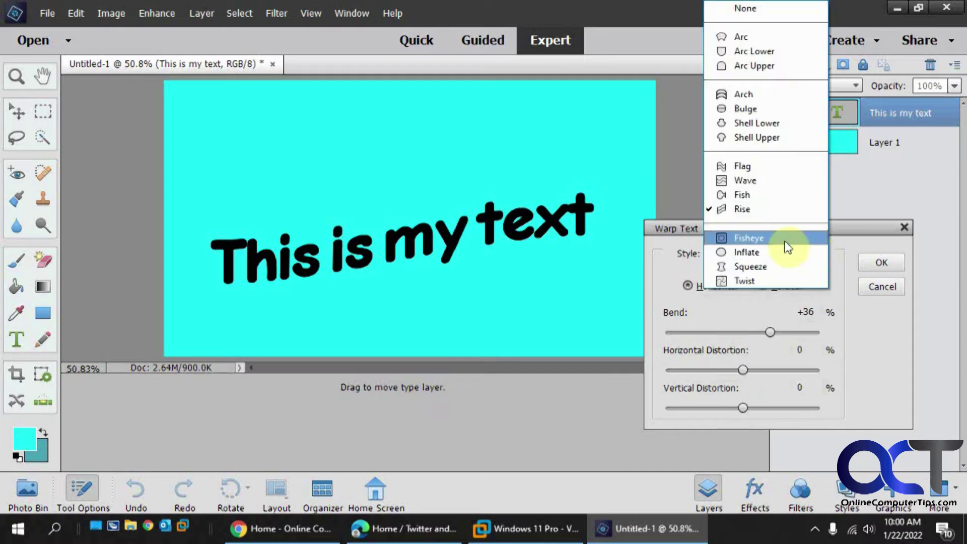
{"action": "left_click", "coordinate": [785, 242]}
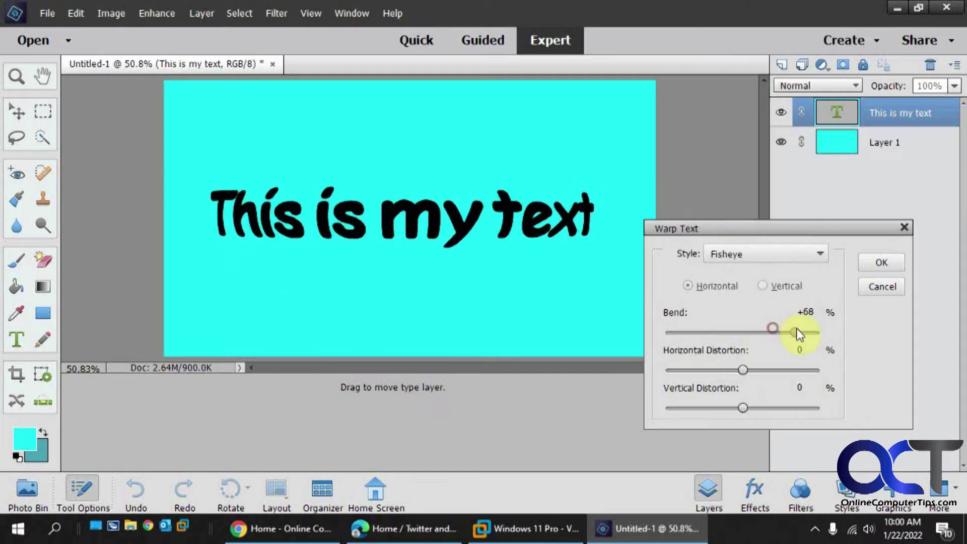
{"action": "left_click_drag", "start_coordinate": [799, 334], "coordinate": [767, 332]}
Step: Try Inflate at Bend +87 and Squeeze with varied bend and distortion, then choose Twist
{"action": "left_click", "coordinate": [794, 258]}
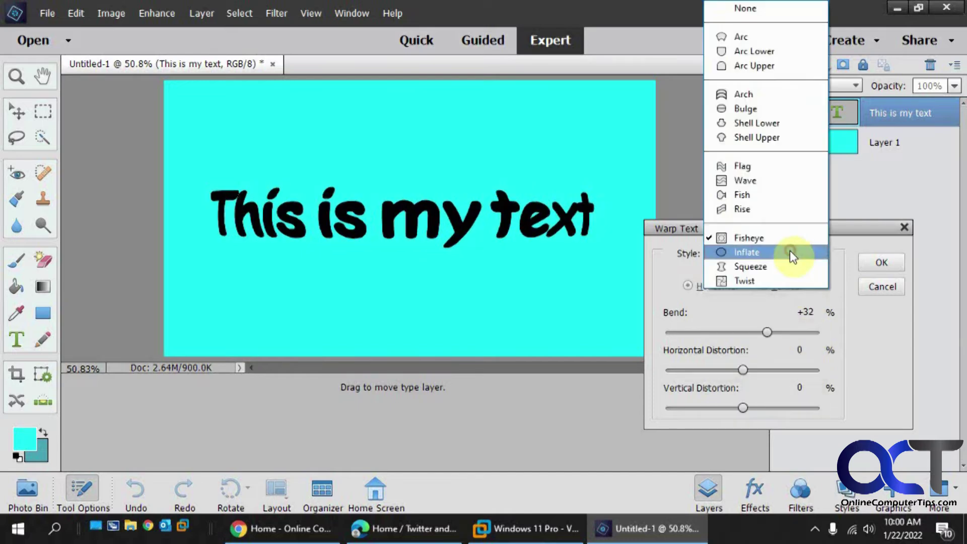
{"action": "left_click", "coordinate": [788, 251]}
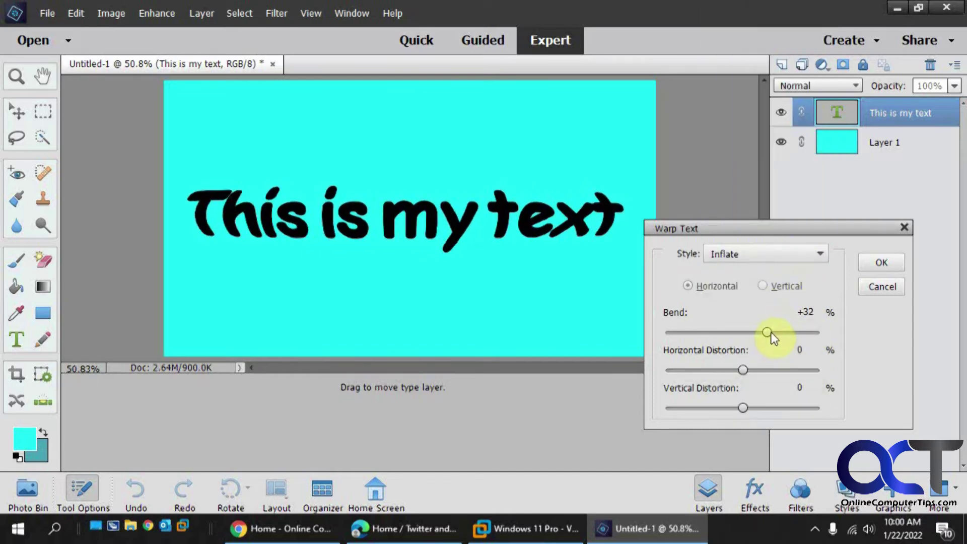
{"action": "left_click_drag", "start_coordinate": [802, 332], "coordinate": [765, 334]}
{"action": "left_click", "coordinate": [825, 255]}
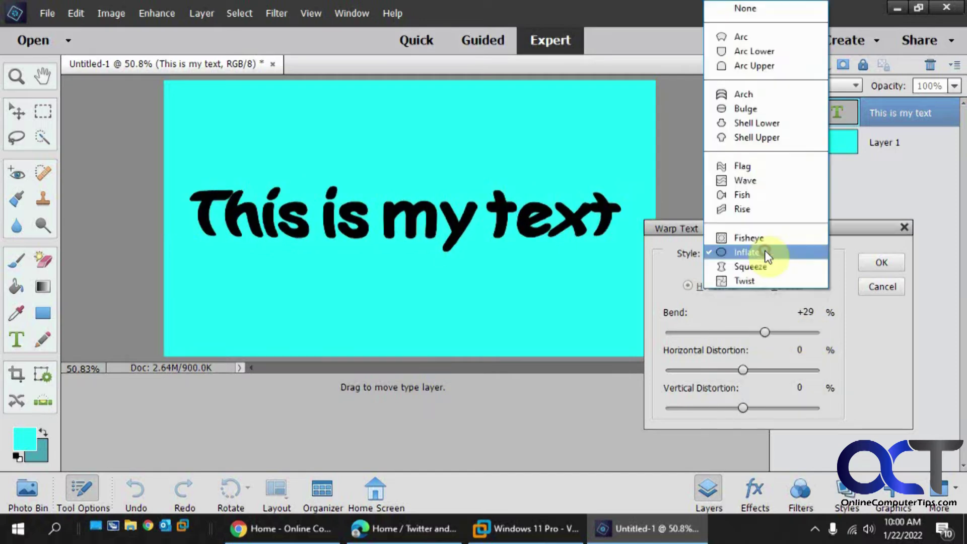
{"action": "left_click", "coordinate": [760, 266]}
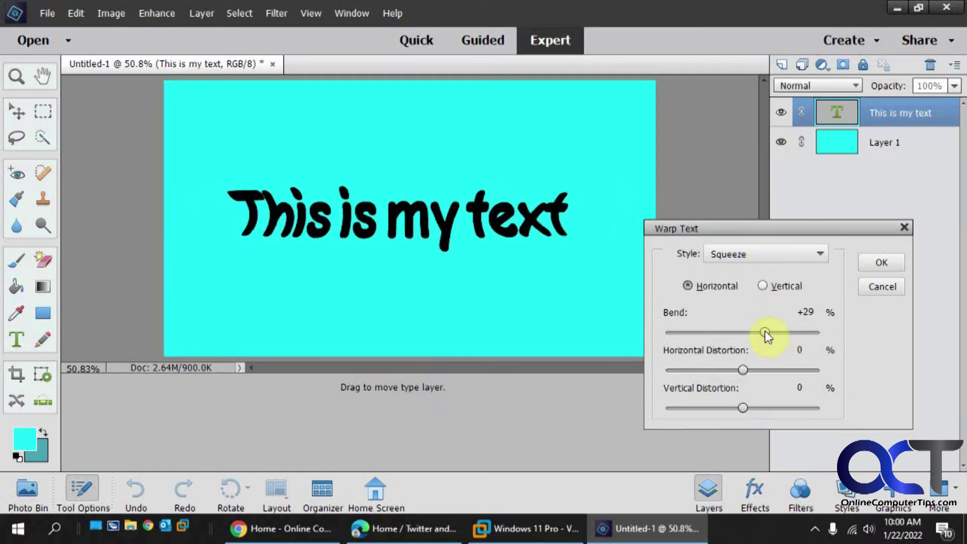
{"action": "mouse_move", "coordinate": [766, 335]}
{"action": "left_mouse_down"}
{"action": "mouse_move", "coordinate": [709, 333]}
{"action": "mouse_move", "coordinate": [795, 334]}
{"action": "mouse_move", "coordinate": [759, 333]}
{"action": "left_mouse_up"}
{"action": "mouse_move", "coordinate": [743, 370]}
{"action": "left_mouse_down"}
{"action": "mouse_move", "coordinate": [774, 370]}
{"action": "mouse_move", "coordinate": [742, 364]}
{"action": "left_mouse_up"}
{"action": "left_click", "coordinate": [786, 255]}
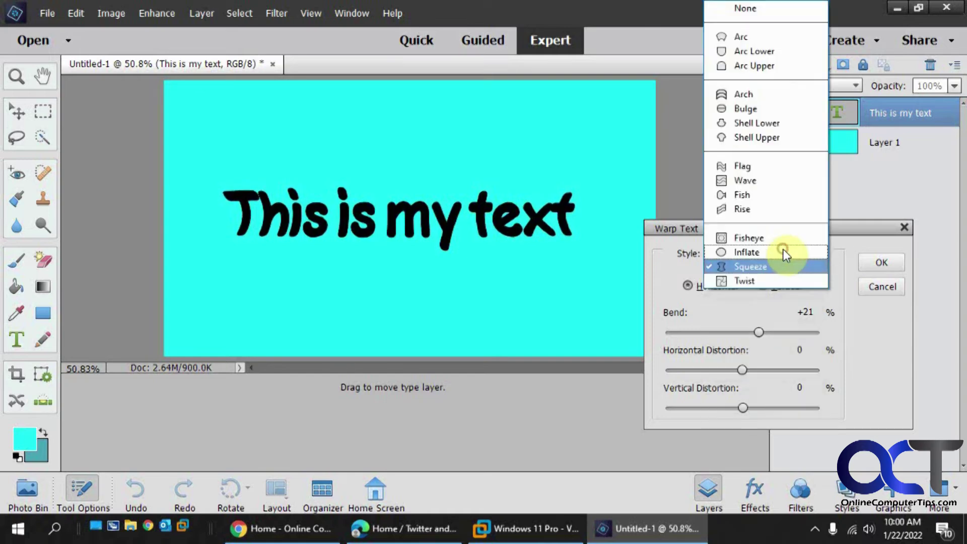
{"action": "left_click", "coordinate": [771, 280]}
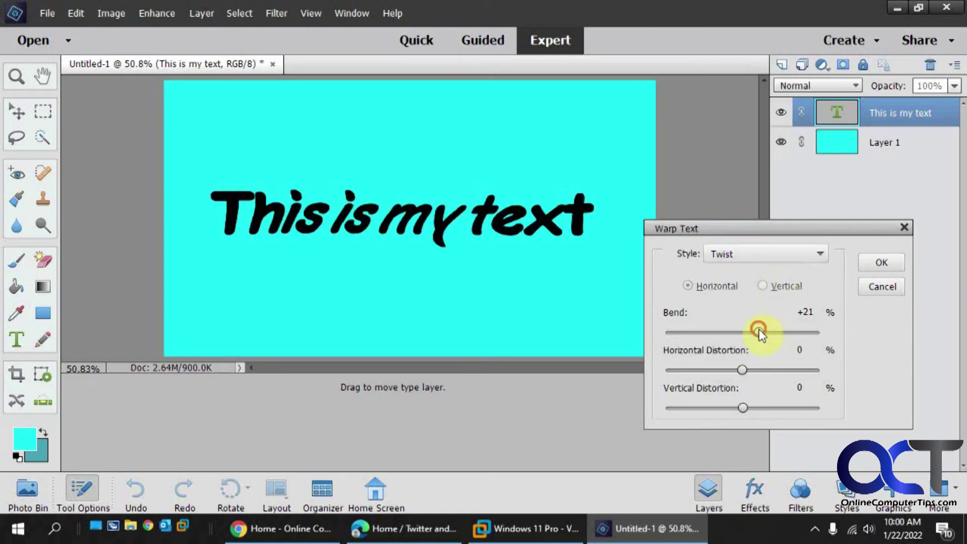
Step: Twist the text at Bend +82% and Horizontal Distortion -39%, then ease the bend to +2%
{"action": "left_click_drag", "start_coordinate": [760, 333], "coordinate": [806, 332]}
{"action": "left_click_drag", "start_coordinate": [725, 373], "coordinate": [716, 373]}
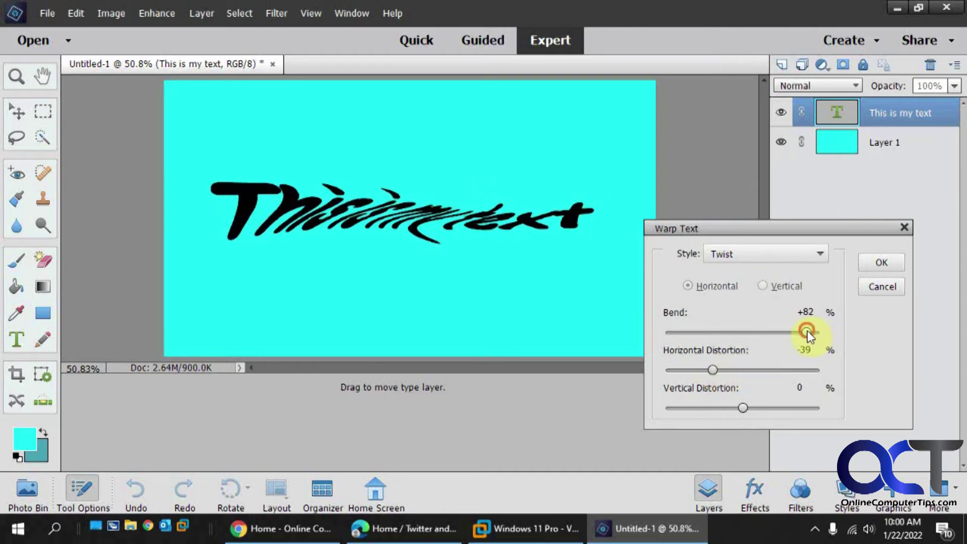
{"action": "left_click_drag", "start_coordinate": [808, 332], "coordinate": [745, 332]}
{"action": "left_click", "coordinate": [774, 255]}
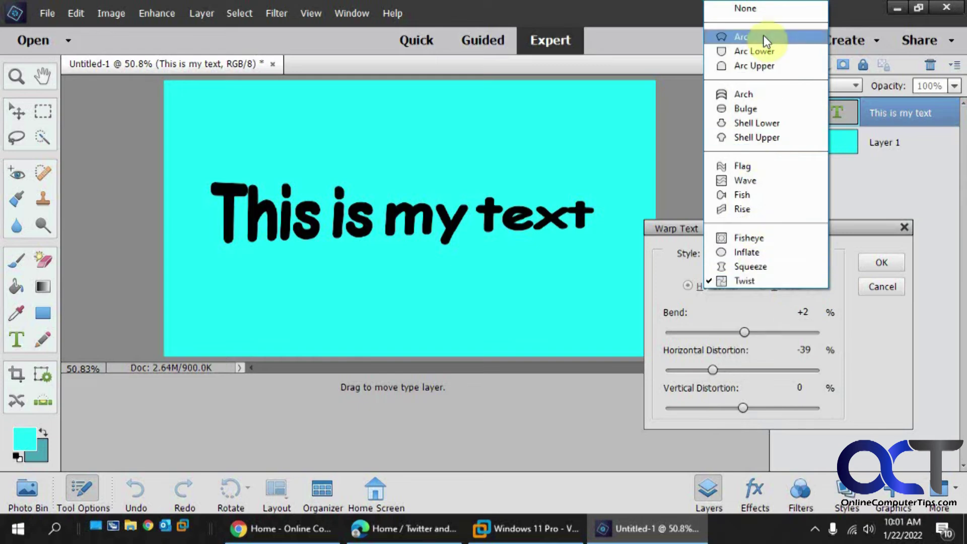
{"action": "left_click", "coordinate": [723, 306]}
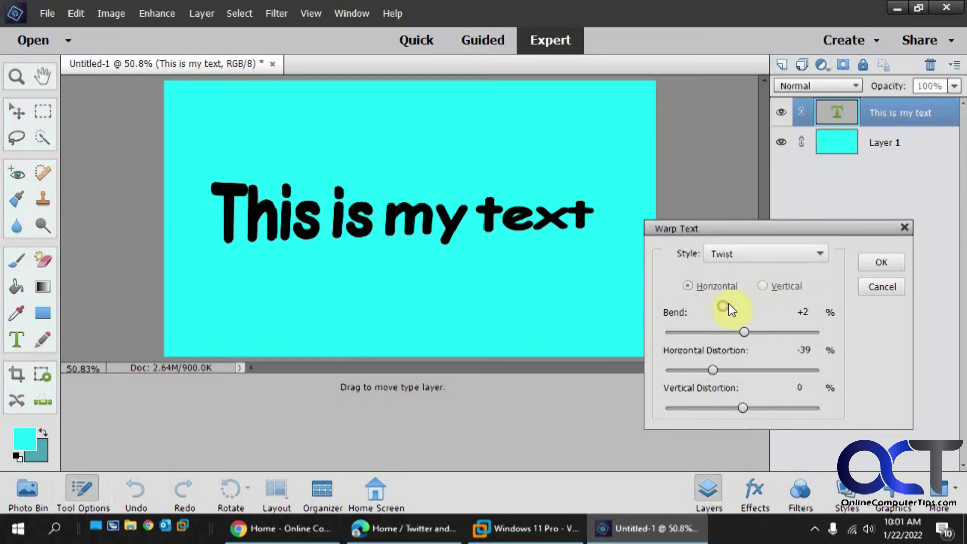
Step: Try the Arc style vertically and horizontally, then switch the warp to Inflate
{"action": "left_click", "coordinate": [776, 259]}
{"action": "left_click", "coordinate": [769, 250]}
{"action": "left_click", "coordinate": [769, 253]}
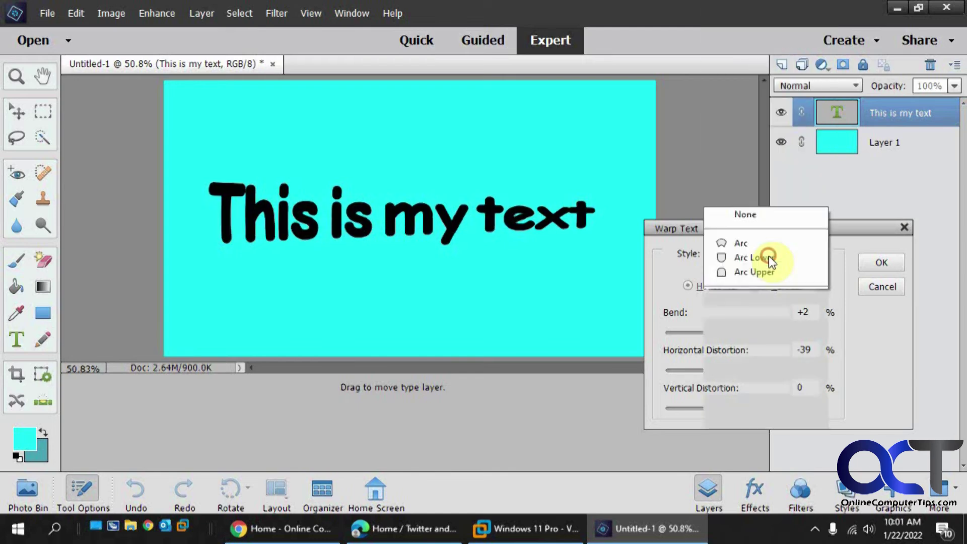
{"action": "left_click", "coordinate": [753, 38]}
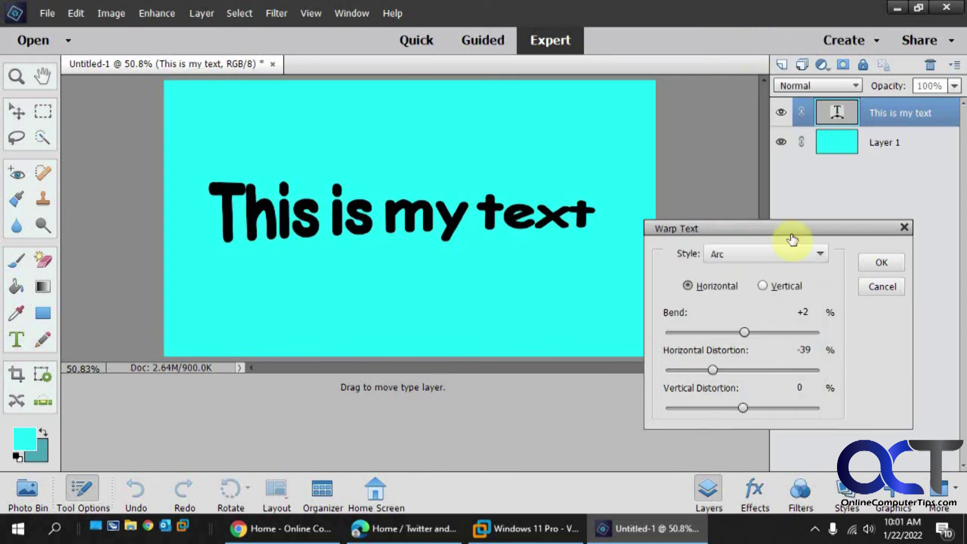
{"action": "left_click", "coordinate": [762, 284]}
{"action": "left_click", "coordinate": [718, 284]}
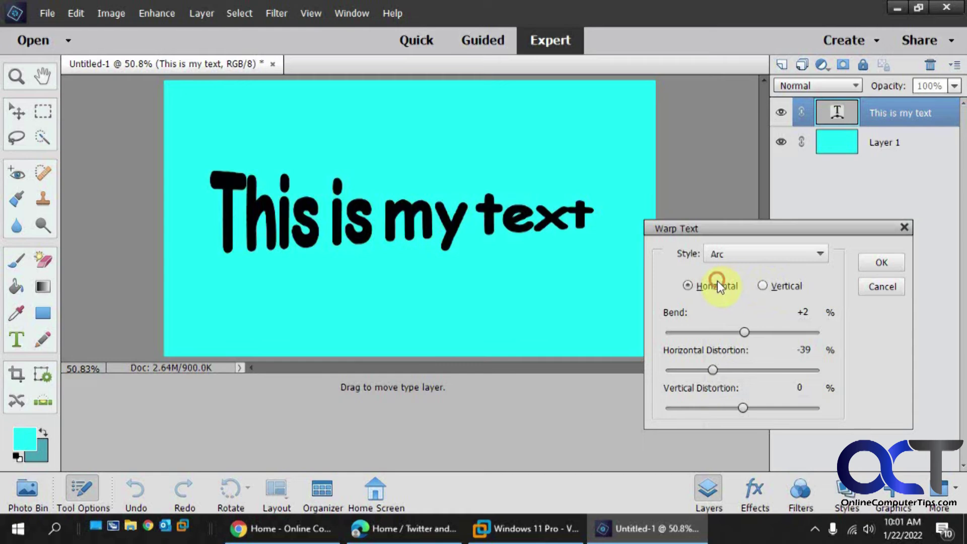
{"action": "left_click", "coordinate": [770, 254]}
{"action": "left_click", "coordinate": [756, 252]}
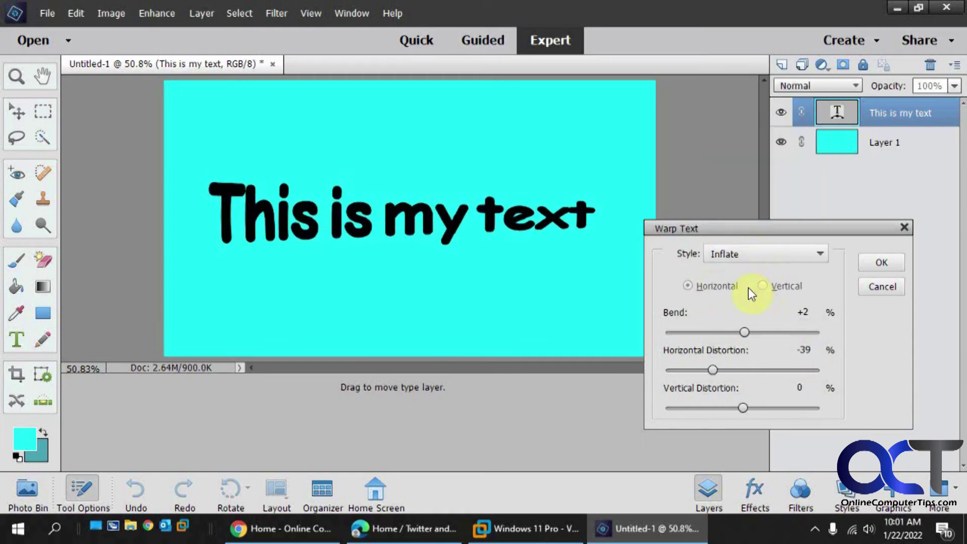
{"action": "left_click", "coordinate": [764, 256]}
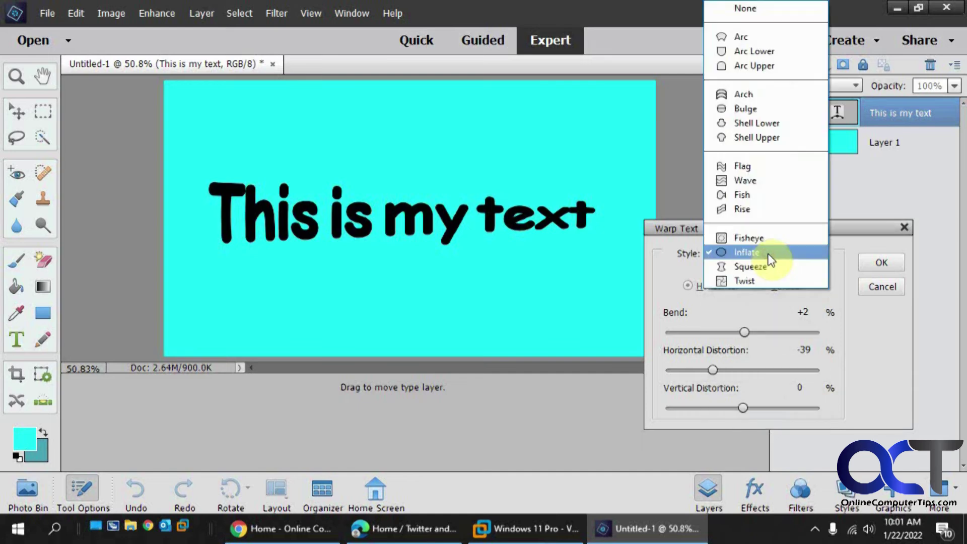
Step: Apply a Fisheye warp with Bend +35% and Horizontal Distortion +51%
{"action": "left_click", "coordinate": [764, 237]}
{"action": "left_click_drag", "start_coordinate": [744, 332], "coordinate": [769, 332]}
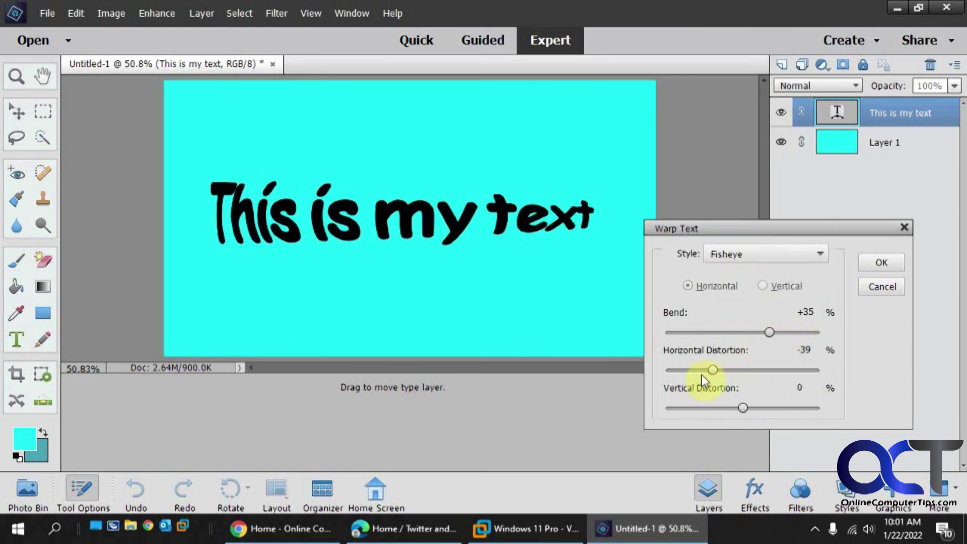
{"action": "left_click_drag", "start_coordinate": [719, 370], "coordinate": [782, 370]}
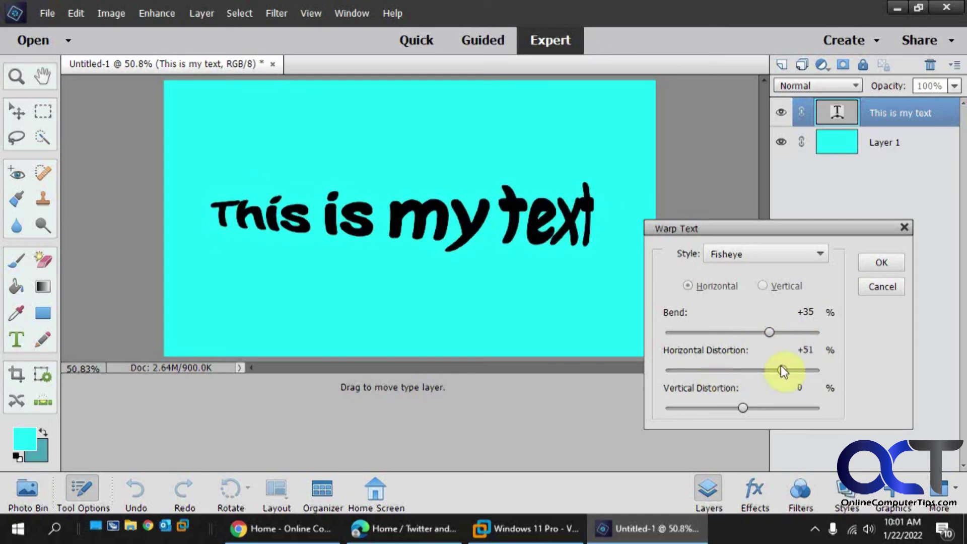
{"action": "left_click", "coordinate": [880, 263]}
{"action": "key", "text": "v"}
Step: Move the text up toward the canvas top and discard a trial 24° rotation
{"action": "left_click_drag", "start_coordinate": [508, 205], "coordinate": [514, 147]}
{"action": "left_click_drag", "start_coordinate": [606, 201], "coordinate": [567, 277]}
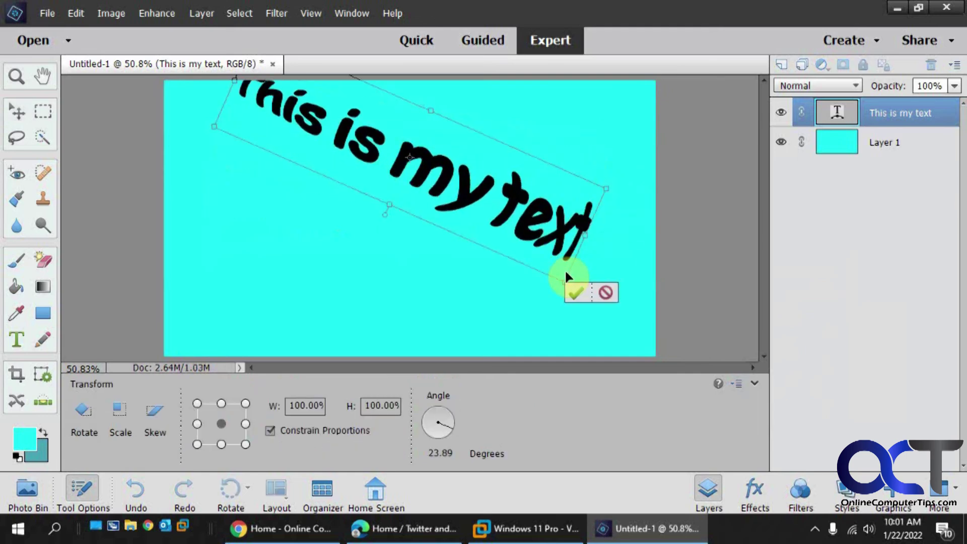
{"action": "left_click", "coordinate": [605, 292]}
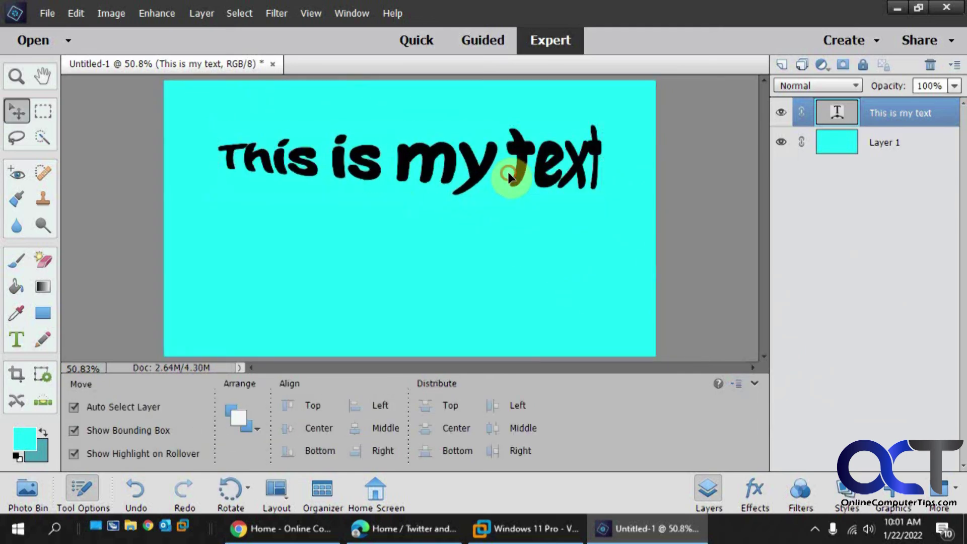
{"action": "left_click", "coordinate": [192, 13]}
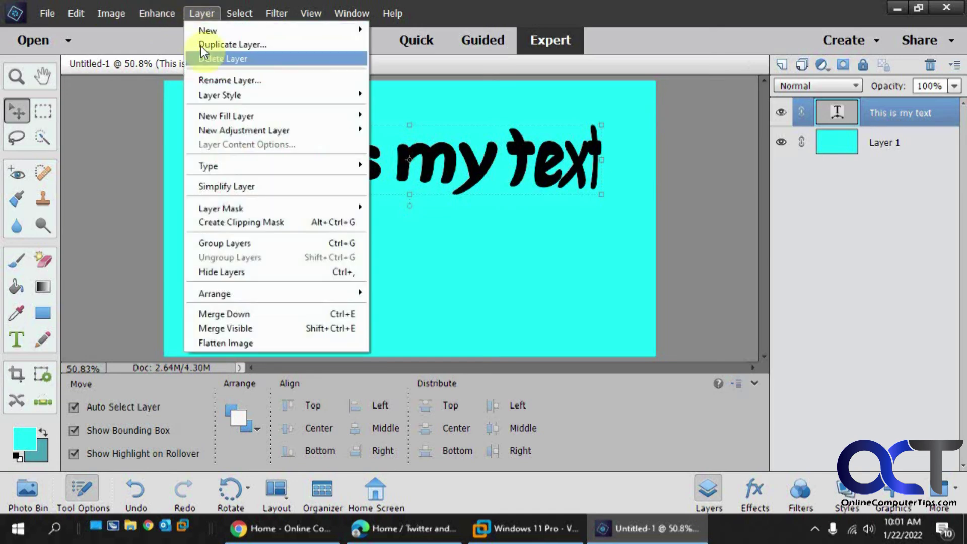
Step: Set the Warp Text style to None and drag 'This is my text' down to the canvas middle
{"action": "mouse_move", "coordinate": [229, 165]}
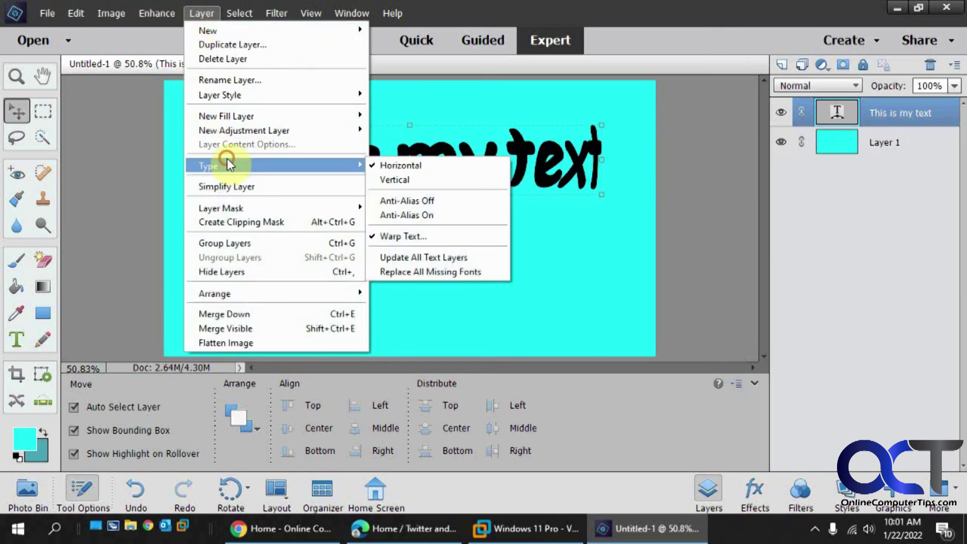
{"action": "left_click", "coordinate": [403, 236]}
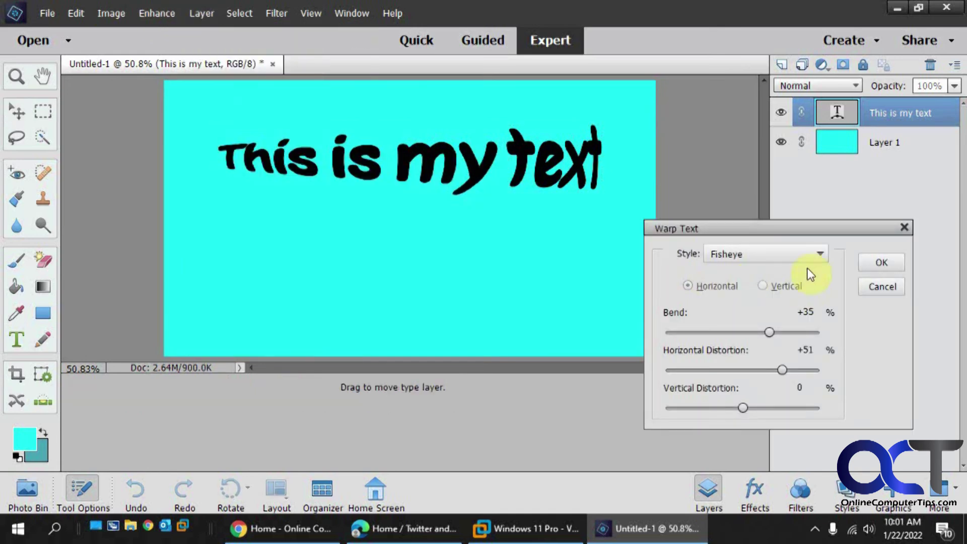
{"action": "left_click", "coordinate": [802, 254]}
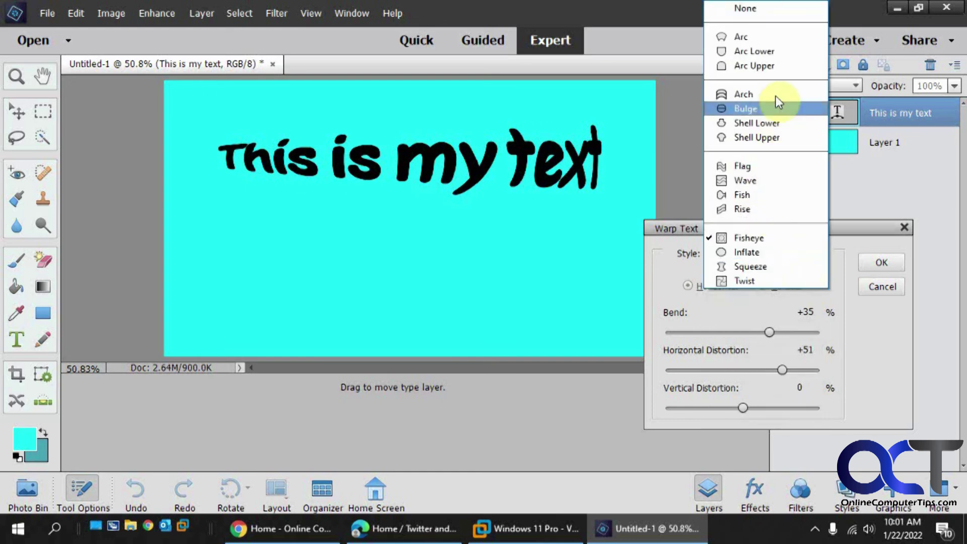
{"action": "left_click", "coordinate": [766, 10]}
{"action": "left_click", "coordinate": [878, 263]}
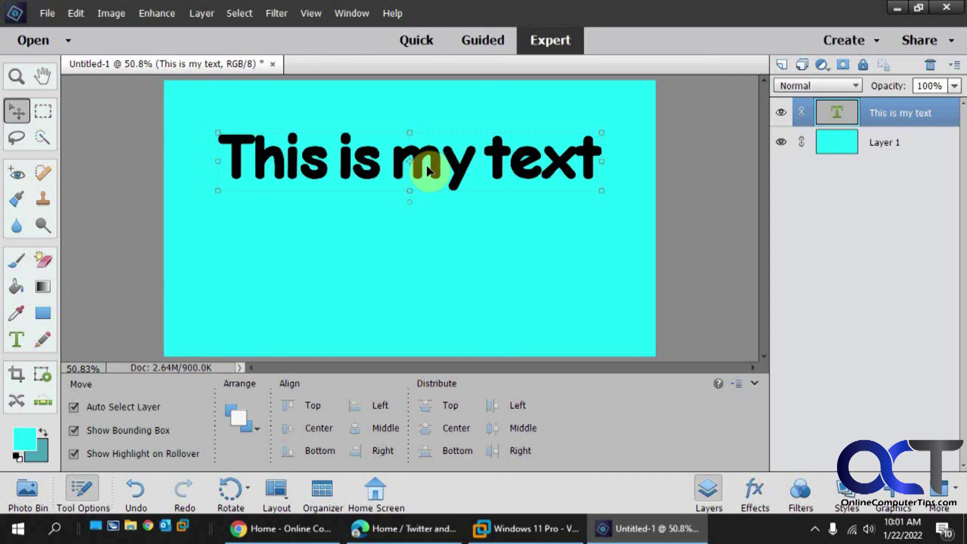
{"action": "left_click_drag", "start_coordinate": [426, 168], "coordinate": [430, 224]}
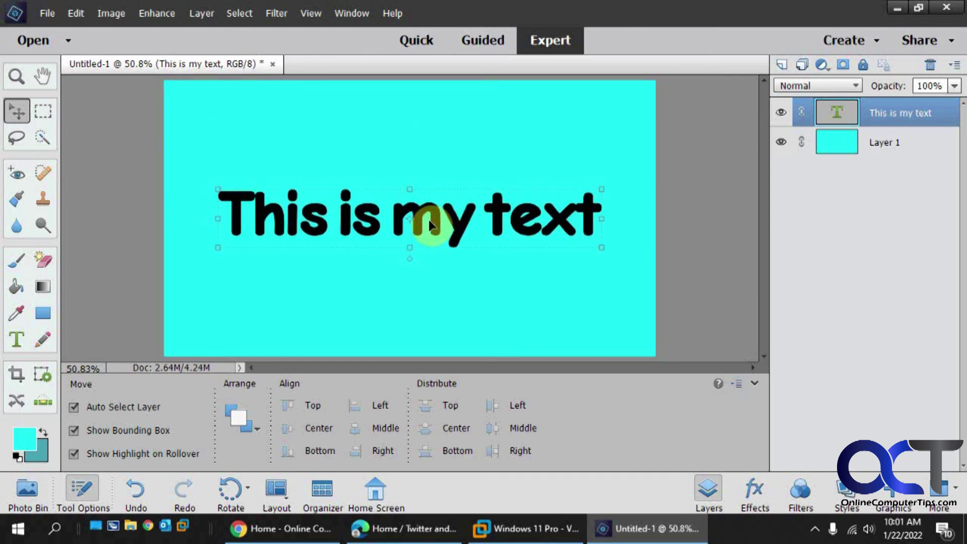